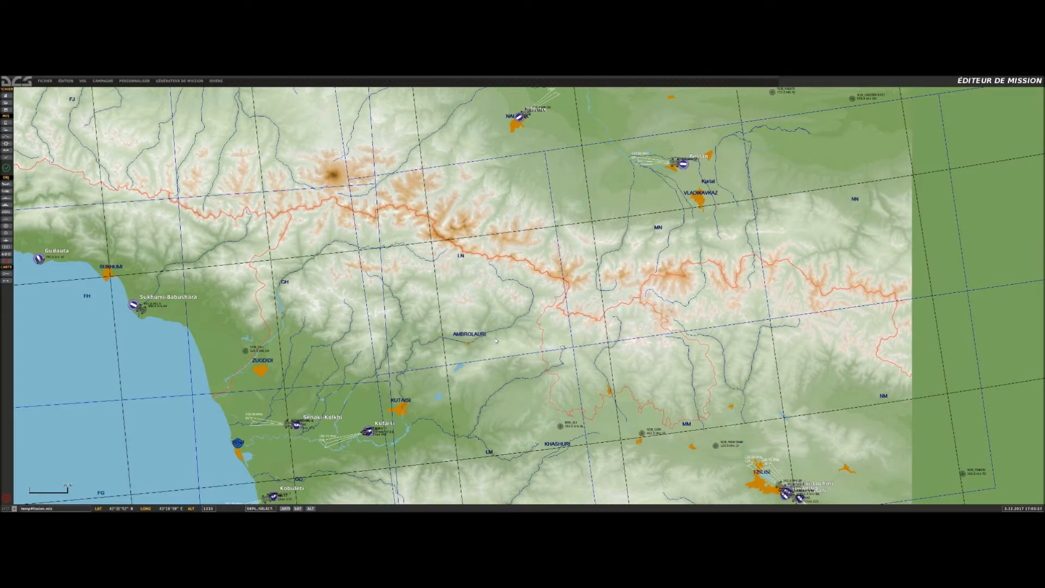
Add a Russian Su-27 aircraft group and place it over the Caucasus mountains southwest of Vladikavkaz.
{"action": "left_click", "coordinate": [6, 184]}
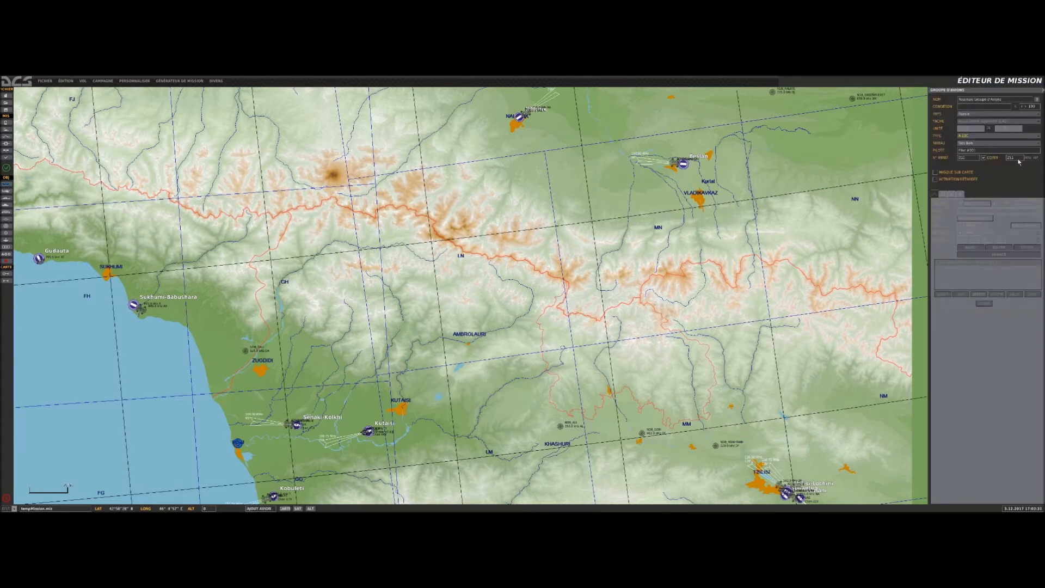
{"action": "left_click", "coordinate": [963, 138]}
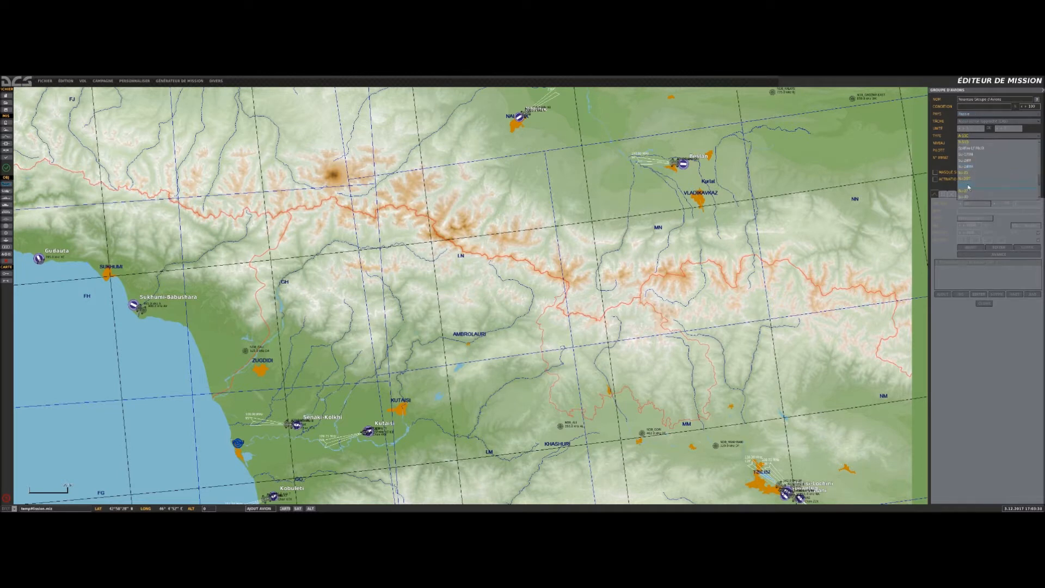
{"action": "left_click", "coordinate": [970, 191]}
{"action": "left_click", "coordinate": [622, 261]}
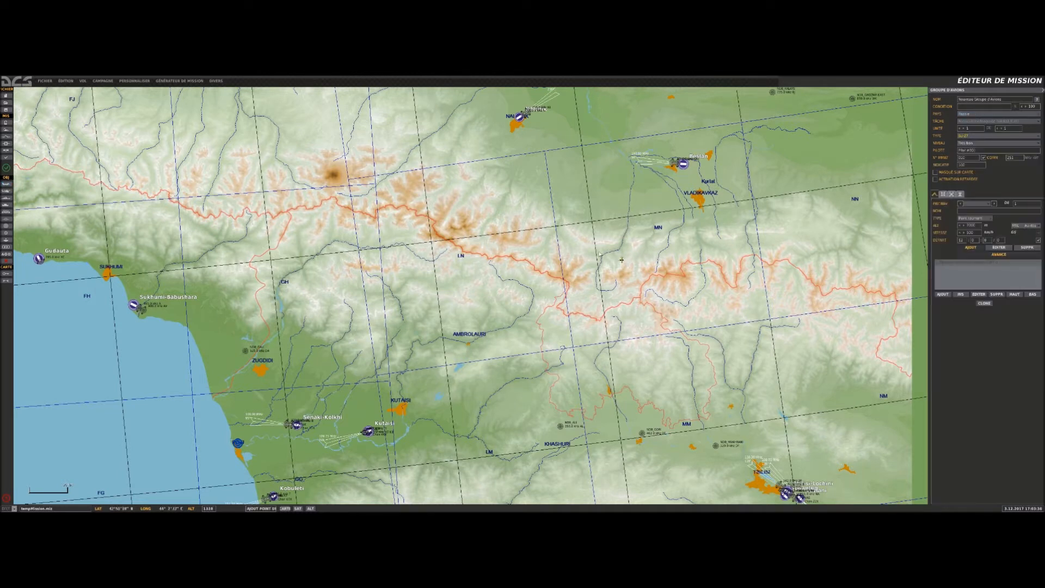
Select the Su-27 group, set it to four aircraft and check its payload options.
{"action": "key", "text": "Escape"}
{"action": "left_click", "coordinate": [623, 260]}
{"action": "left_click", "coordinate": [978, 227]}
{"action": "left_click", "coordinate": [934, 194]}
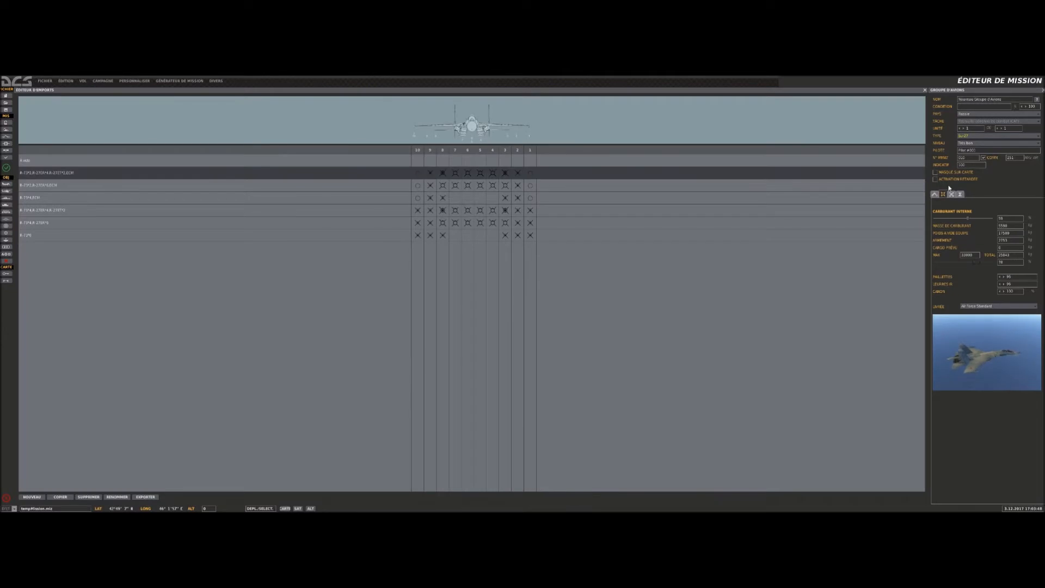
{"action": "left_click", "coordinate": [933, 195]}
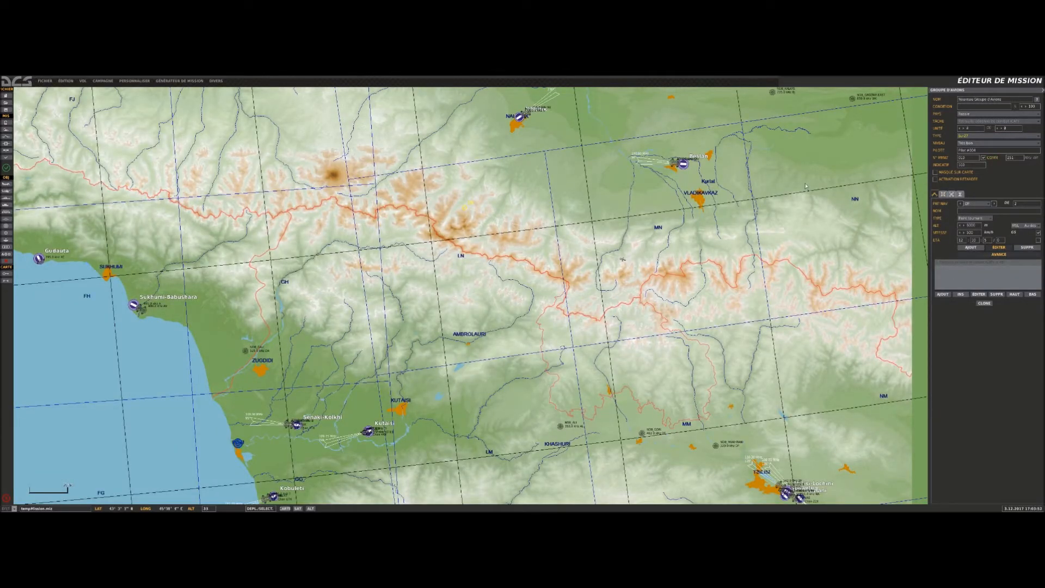
Lay the Su-27 group's route along the mountain ridge, with its start at the southeastern end and a waypoint to the northwest.
{"action": "scroll", "coordinate": [579, 281], "scroll_direction": "up", "scroll_amount": 10}
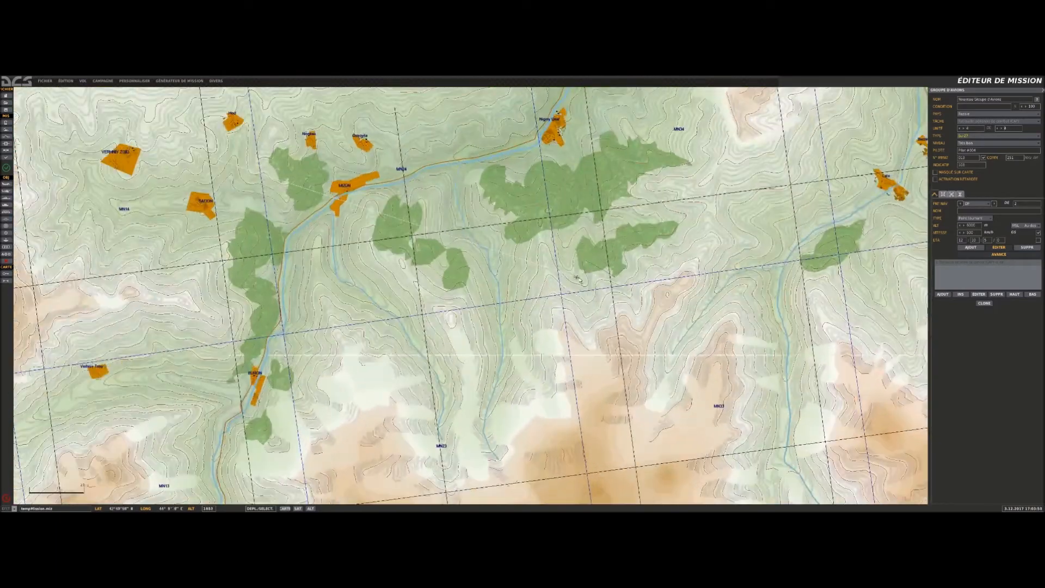
{"action": "scroll", "coordinate": [580, 280], "scroll_direction": "up", "scroll_amount": 3}
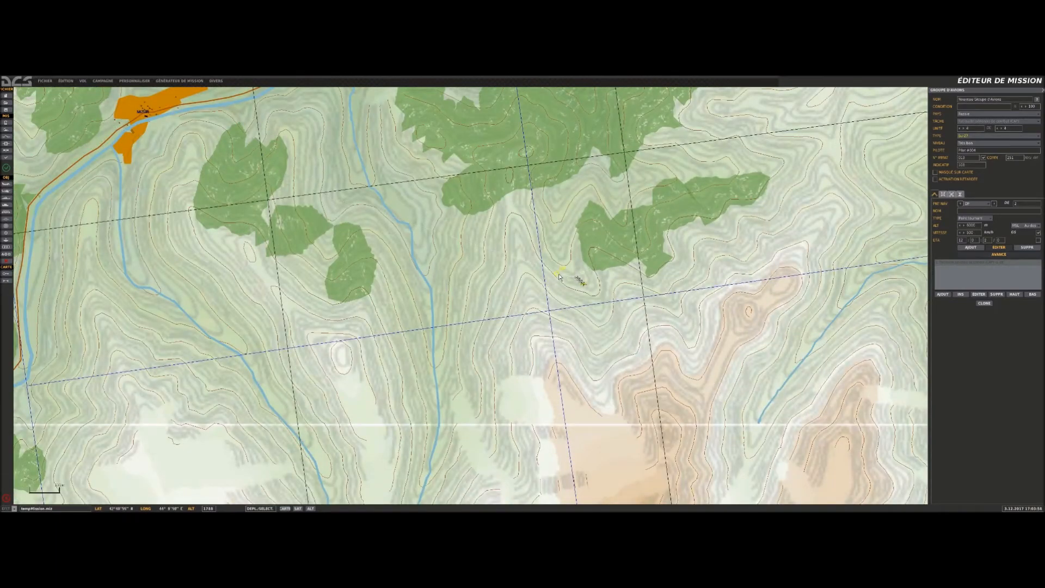
{"action": "scroll", "coordinate": [561, 277], "scroll_direction": "down", "scroll_amount": 8}
{"action": "scroll", "coordinate": [526, 272], "scroll_direction": "down", "scroll_amount": 3}
{"action": "scroll", "coordinate": [346, 221], "scroll_direction": "down", "scroll_amount": 4}
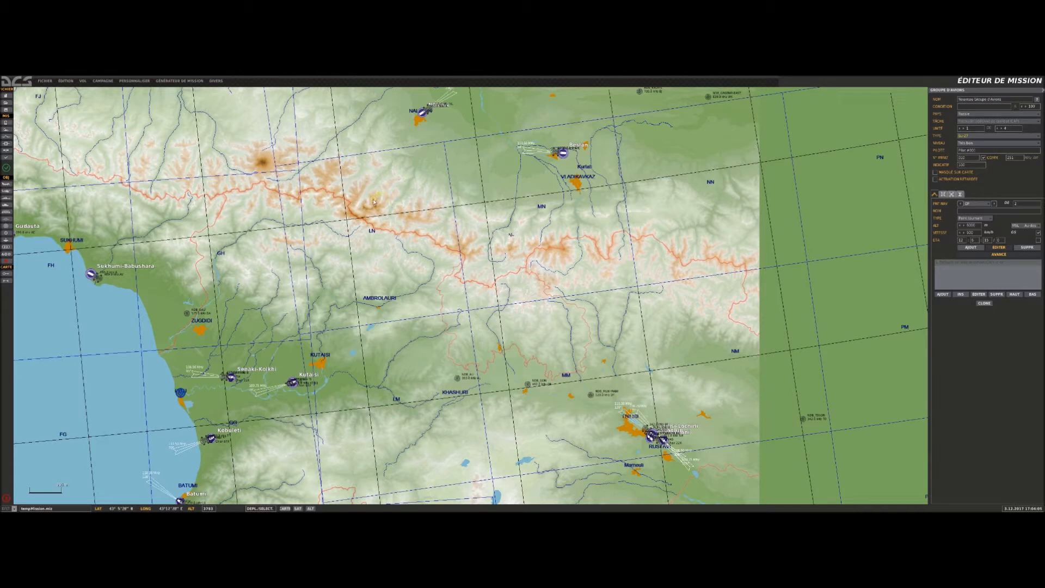
{"action": "left_click", "coordinate": [460, 233]}
Add a USA F-15C aircraft group just southwest of the Su-27 group's start point.
{"action": "left_click", "coordinate": [6, 185]}
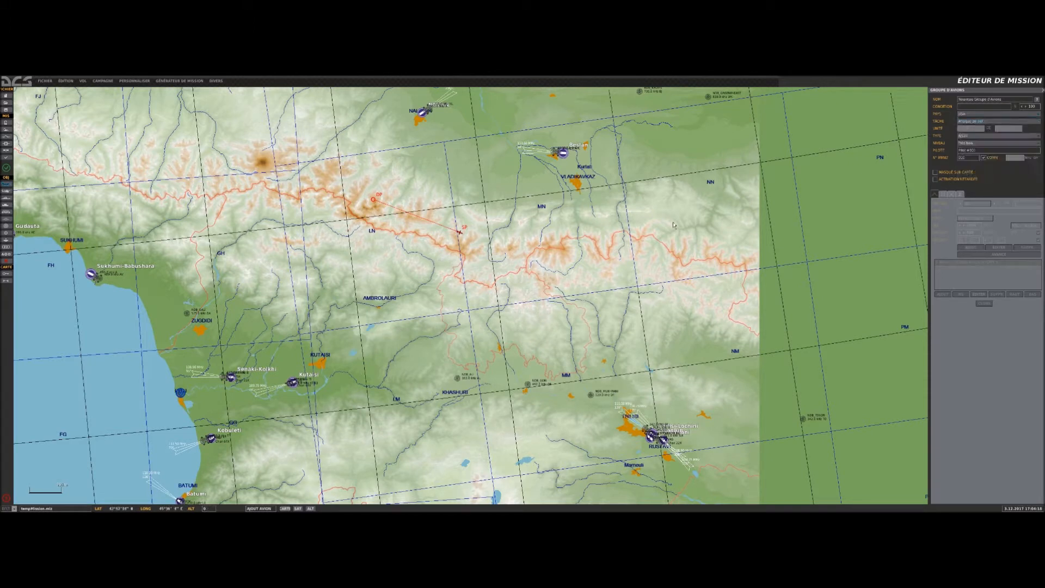
{"action": "left_click", "coordinate": [439, 258]}
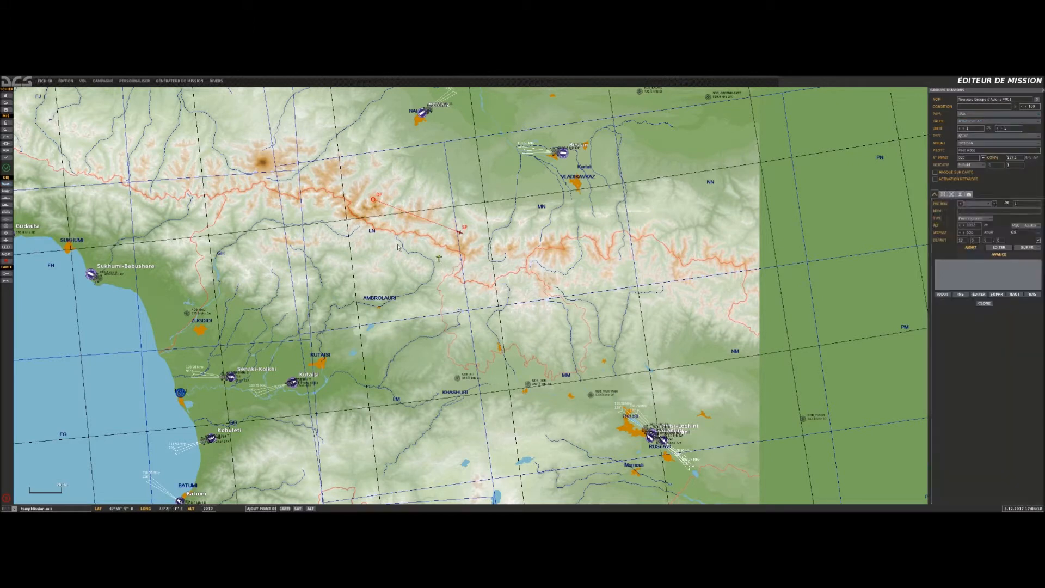
{"action": "left_click", "coordinate": [966, 136]}
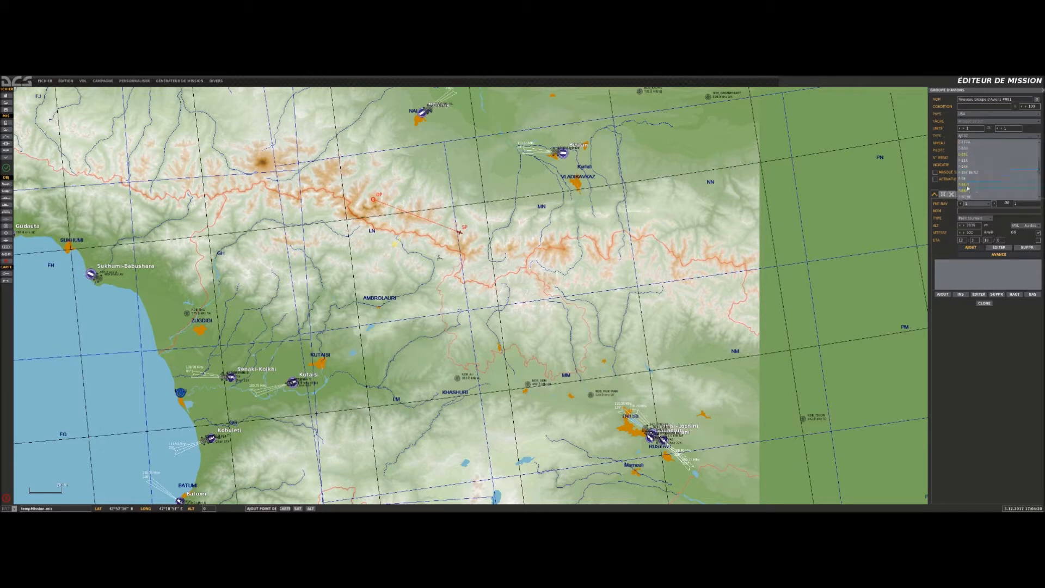
{"action": "left_click", "coordinate": [967, 157]}
Set the F-15C's skill level to Joueur and check its payload options.
{"action": "left_click", "coordinate": [969, 142]}
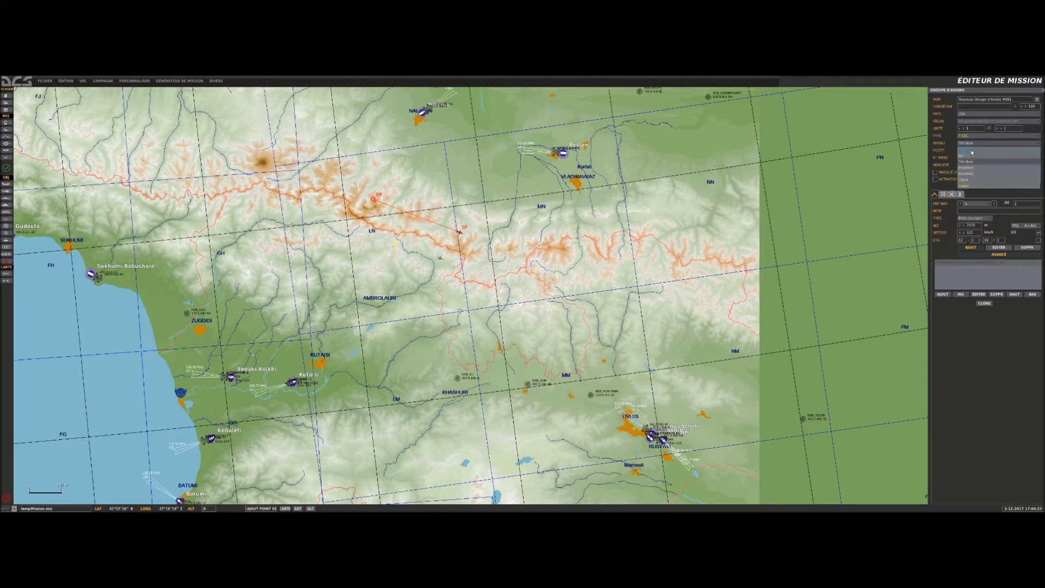
{"action": "left_click", "coordinate": [964, 188]}
{"action": "left_click", "coordinate": [944, 194]}
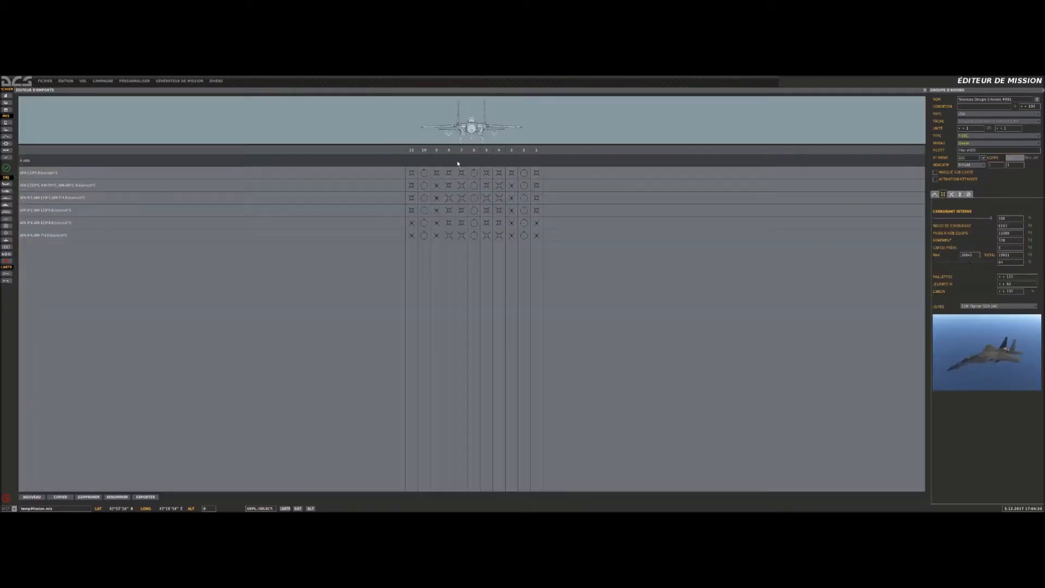
{"action": "left_click", "coordinate": [935, 194]}
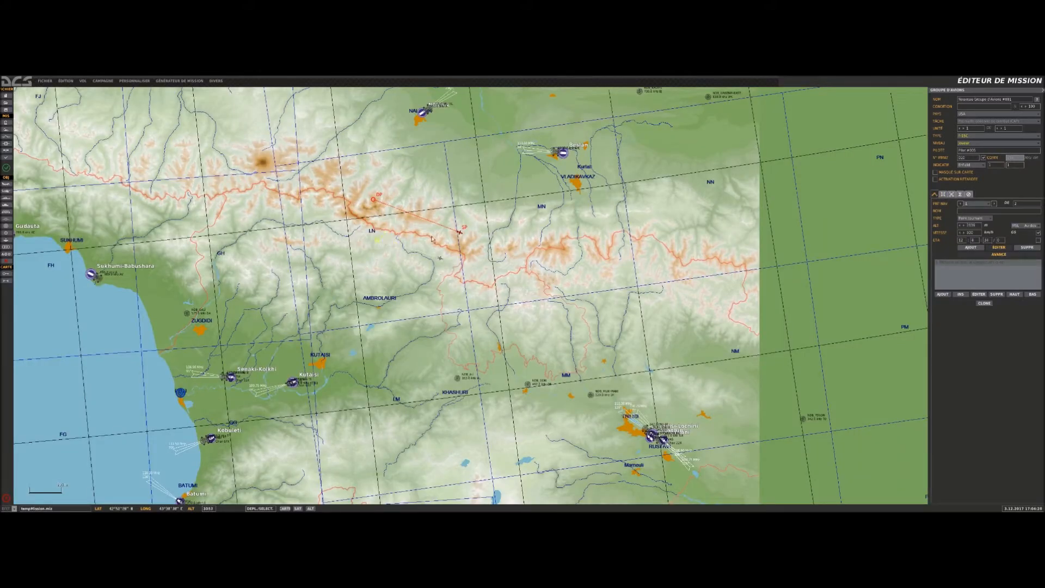
Edit the altitude of the Su-27 group and run the mission.
{"action": "left_click", "coordinate": [461, 232]}
{"action": "type", "text": "80"}
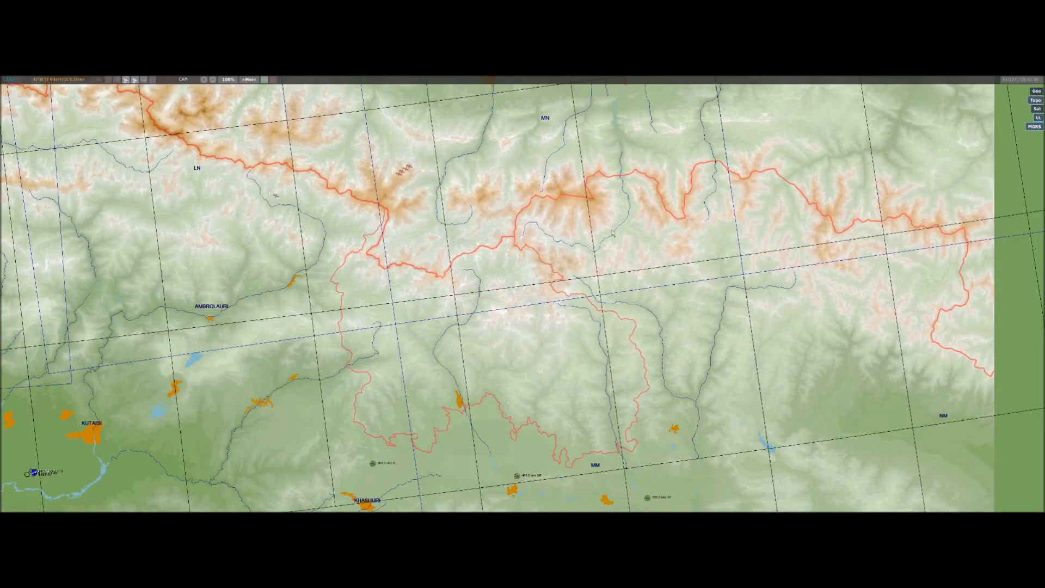
Examine the positions of both aircraft groups on the in-mission map, and quit back to the mission editor.
{"action": "scroll", "coordinate": [693, 302], "scroll_direction": "up", "scroll_amount": 3}
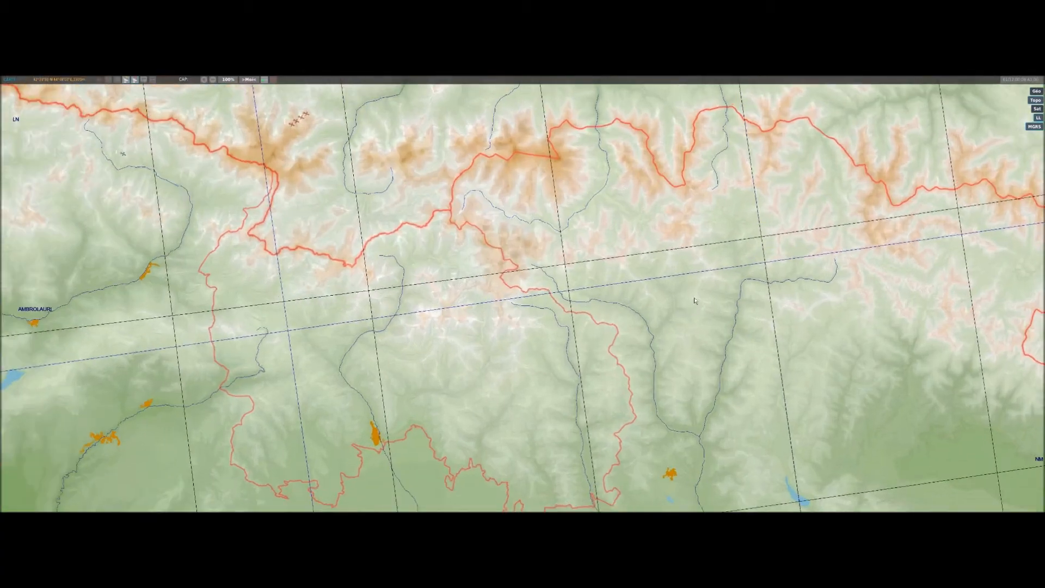
{"action": "scroll", "coordinate": [632, 265], "scroll_direction": "down", "scroll_amount": 2}
{"action": "left_click_drag", "start_coordinate": [352, 186], "coordinate": [533, 361]}
{"action": "scroll", "coordinate": [534, 360], "scroll_direction": "up", "scroll_amount": 3}
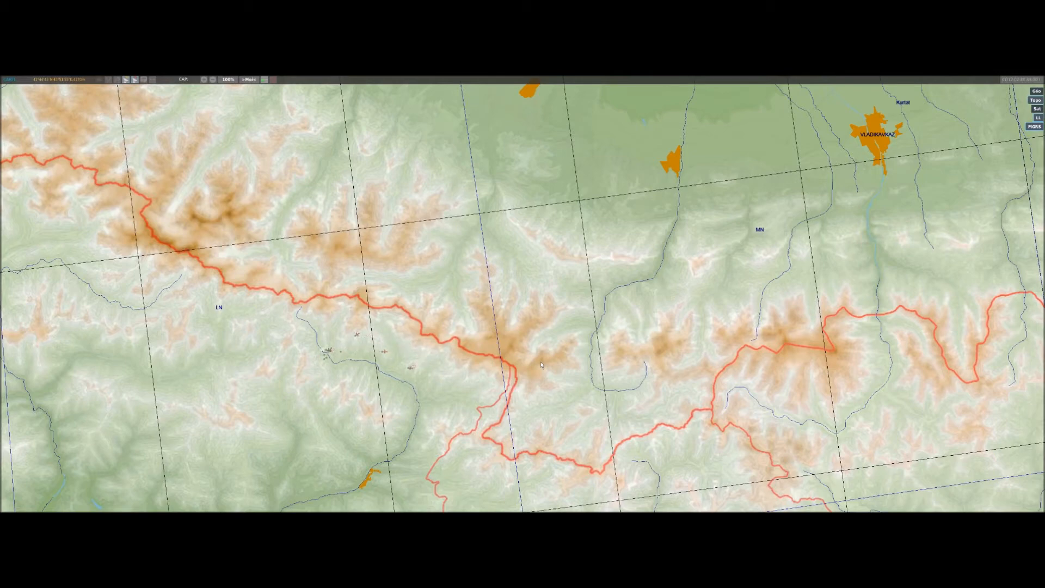
{"action": "key", "text": "Escape"}
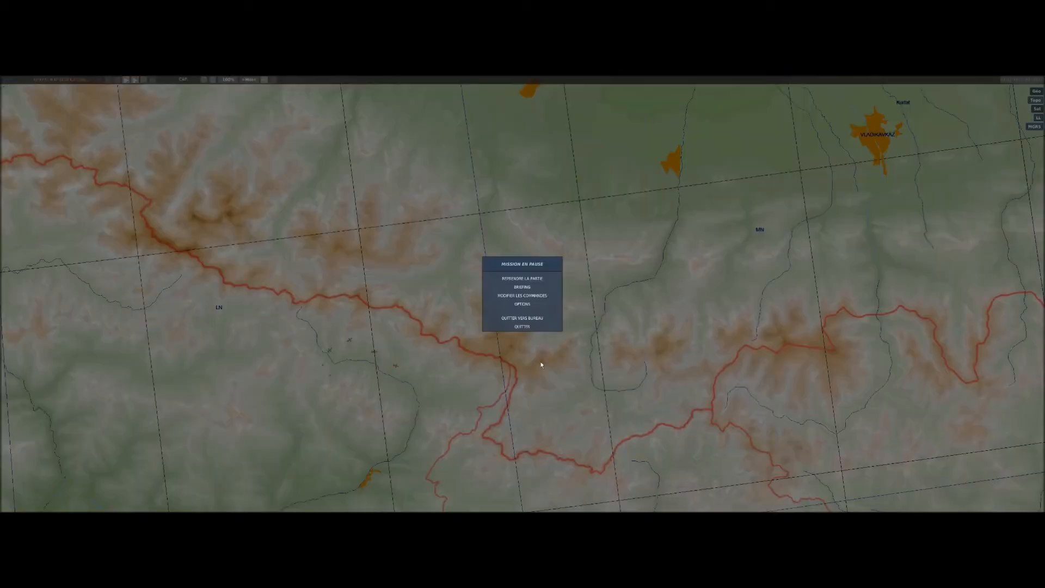
{"action": "left_click", "coordinate": [523, 326]}
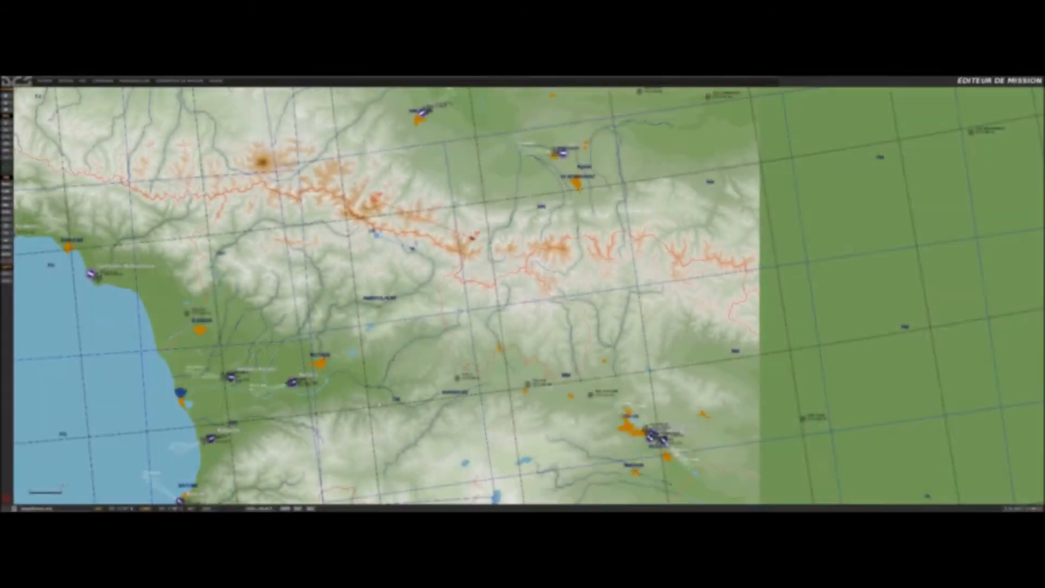
Remove the default task from the Su-27 group's advanced waypoint actions.
{"action": "scroll", "coordinate": [429, 220], "scroll_direction": "up", "scroll_amount": 2}
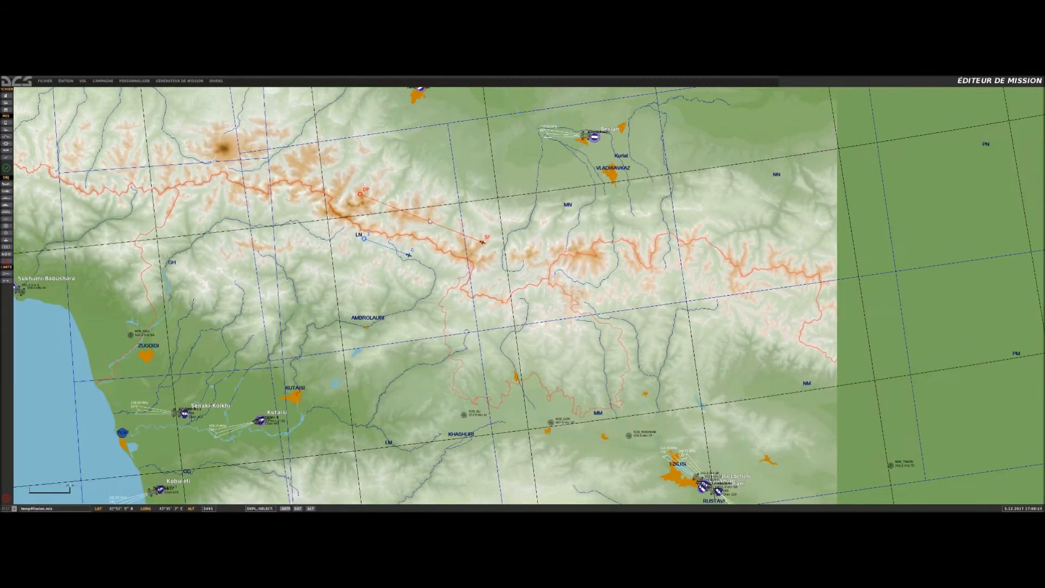
{"action": "scroll", "coordinate": [482, 242], "scroll_direction": "up", "scroll_amount": 1}
{"action": "left_click", "coordinate": [483, 242]}
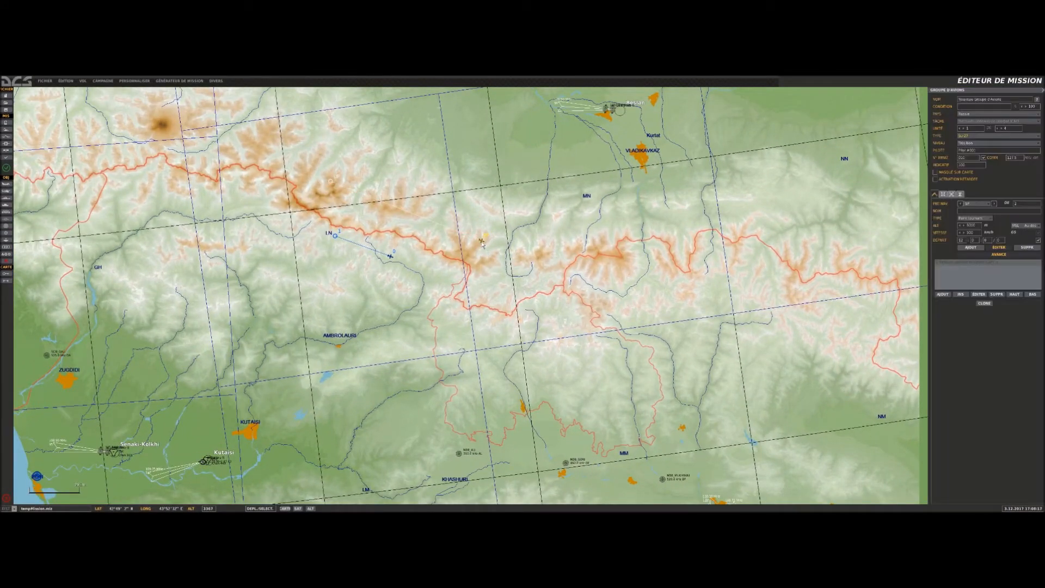
{"action": "left_click", "coordinate": [950, 266]}
{"action": "left_click", "coordinate": [996, 294]}
Add an option action to the Su-27 group that sets its rules of engagement to TIR INTERDIT.
{"action": "left_click", "coordinate": [943, 294]}
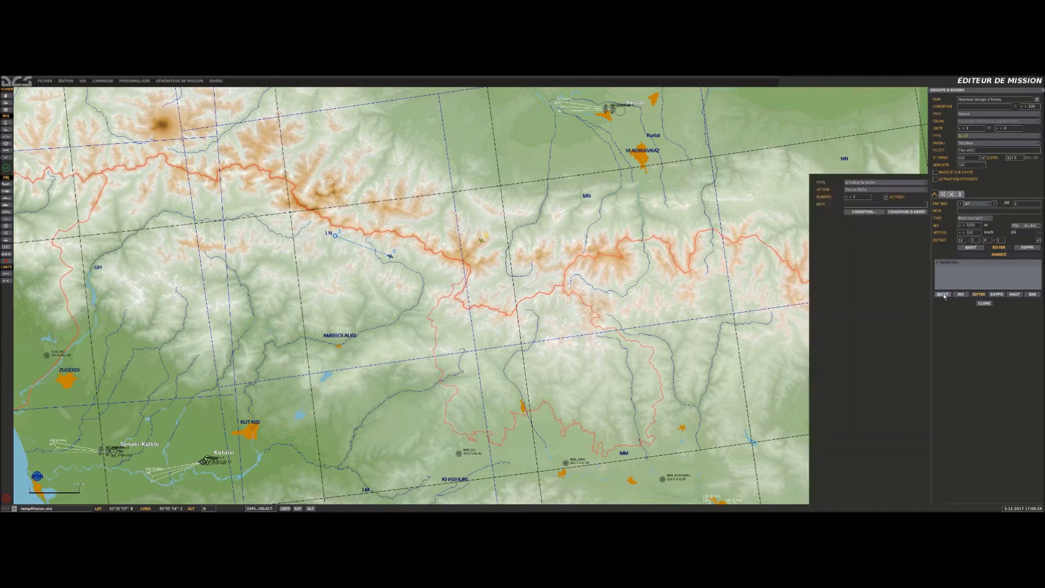
{"action": "left_click", "coordinate": [859, 183]}
{"action": "left_click", "coordinate": [872, 207]}
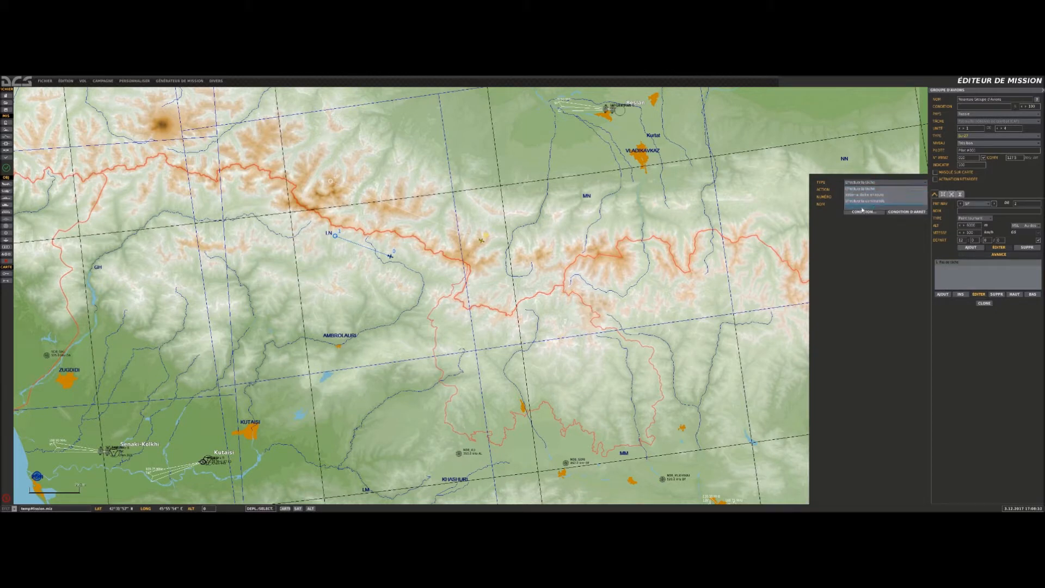
{"action": "left_click", "coordinate": [857, 190]}
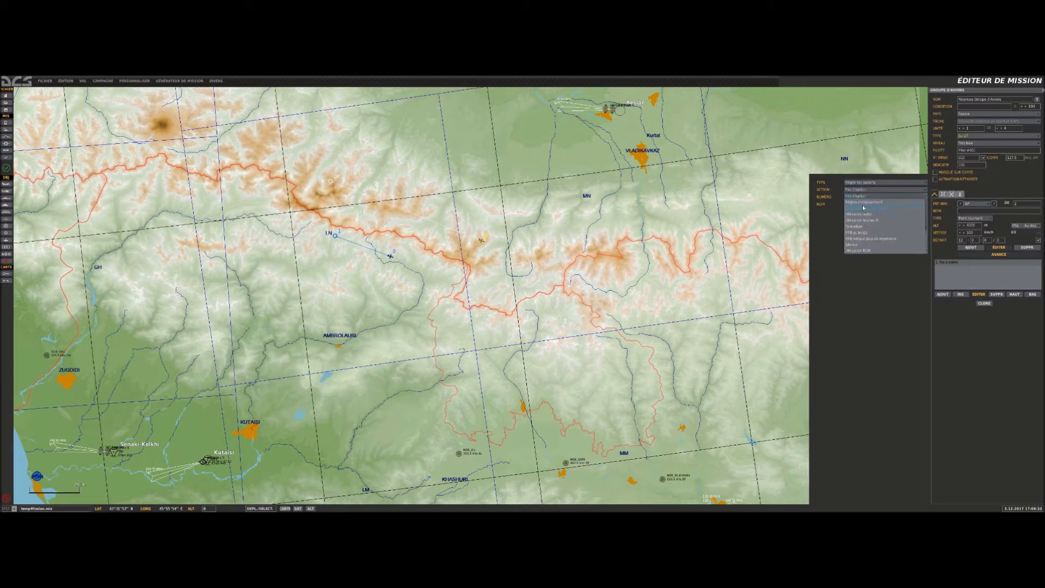
{"action": "left_click", "coordinate": [865, 204]}
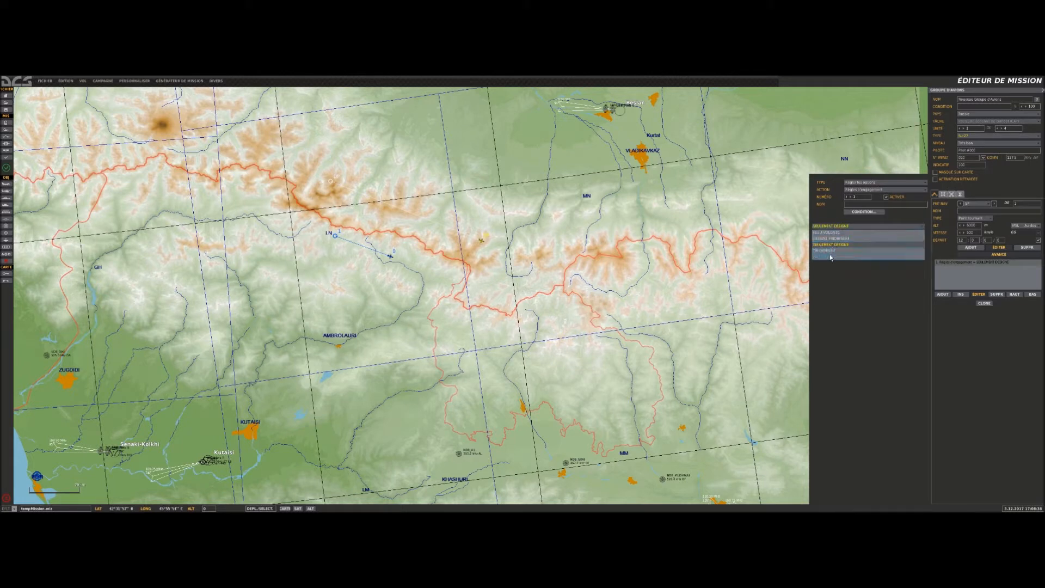
{"action": "left_click", "coordinate": [830, 256]}
Add a second option action to the Su-27 group that sets its reaction to threats, and close the group's settings.
{"action": "left_click", "coordinate": [943, 294]}
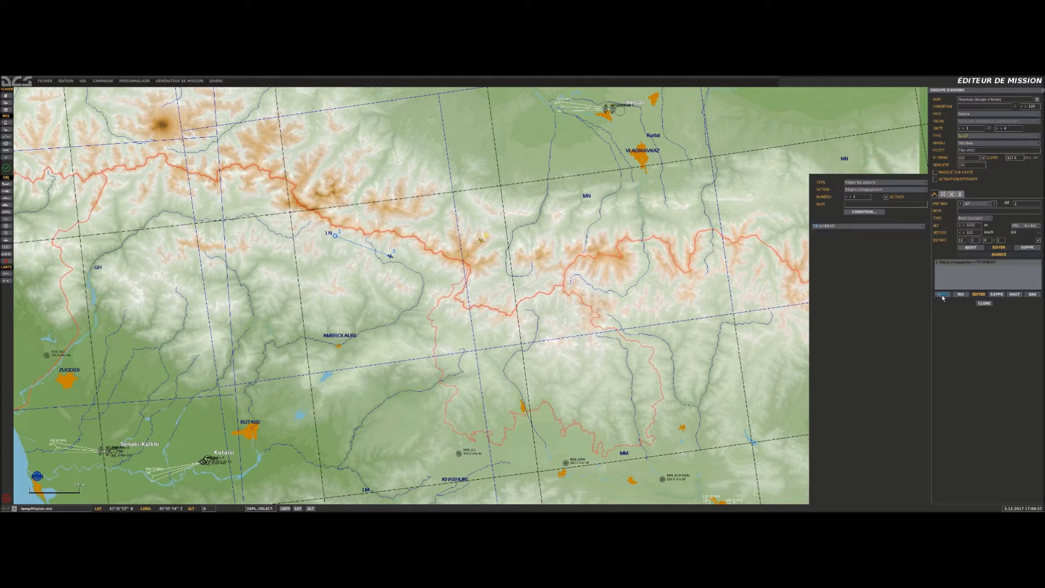
{"action": "left_click", "coordinate": [861, 190]}
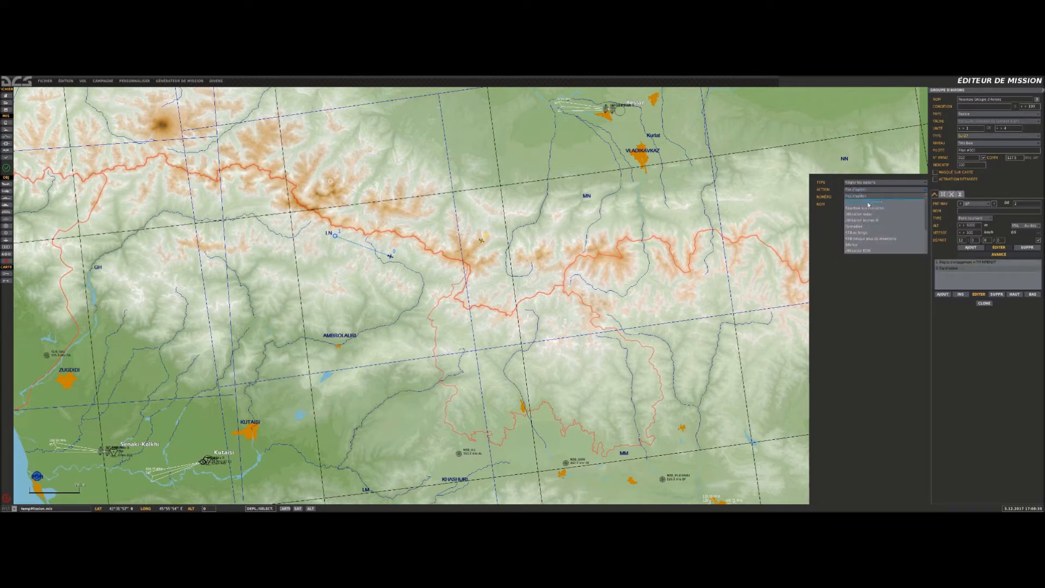
{"action": "left_click", "coordinate": [864, 208]}
{"action": "left_click", "coordinate": [848, 226]}
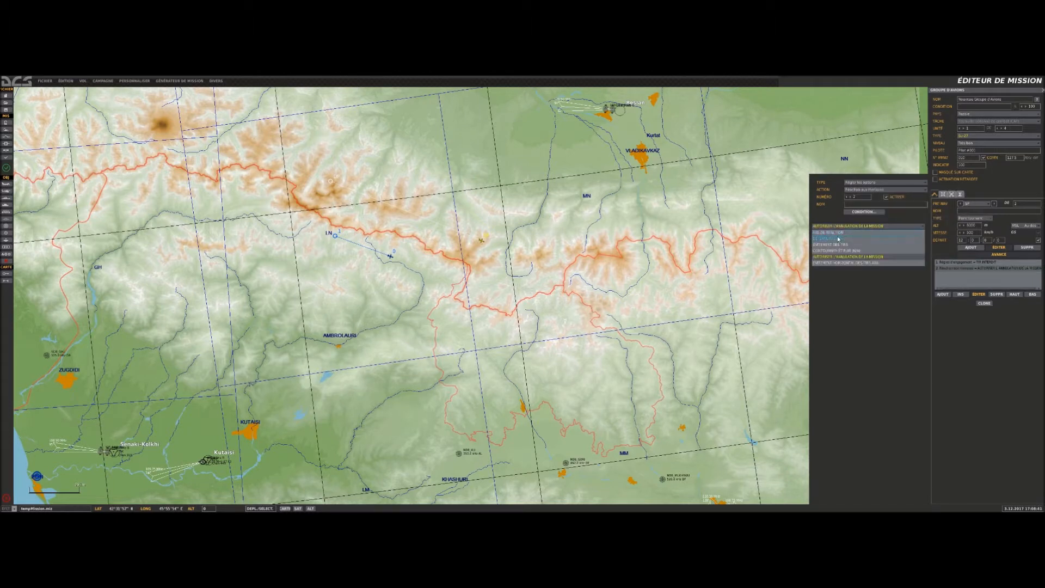
{"action": "left_click", "coordinate": [846, 226]}
{"action": "left_click", "coordinate": [671, 244]}
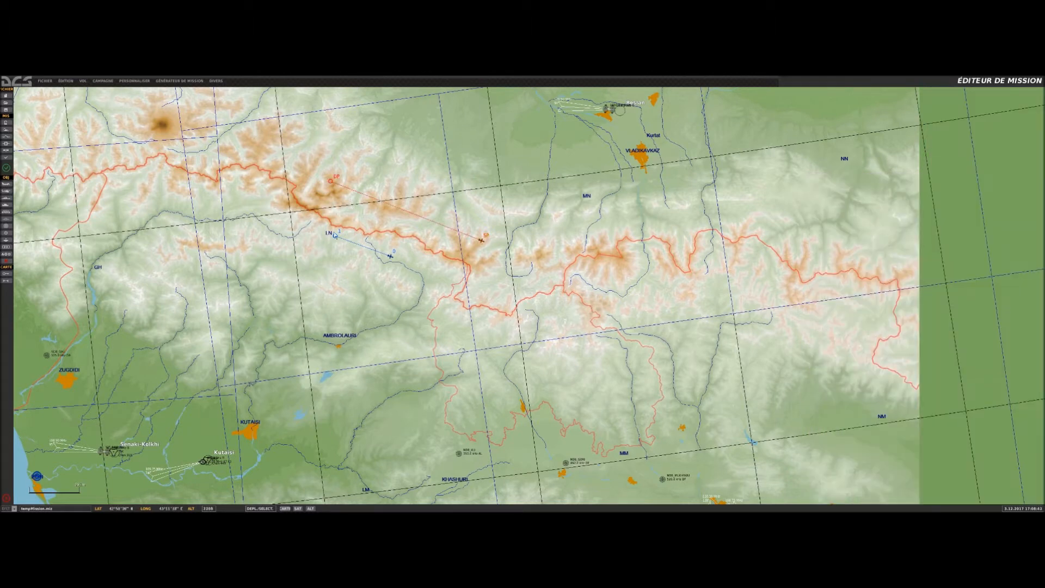
Move the F-15C group north onto the Su-27 group's route line and run the mission.
{"action": "left_click", "coordinate": [336, 237]}
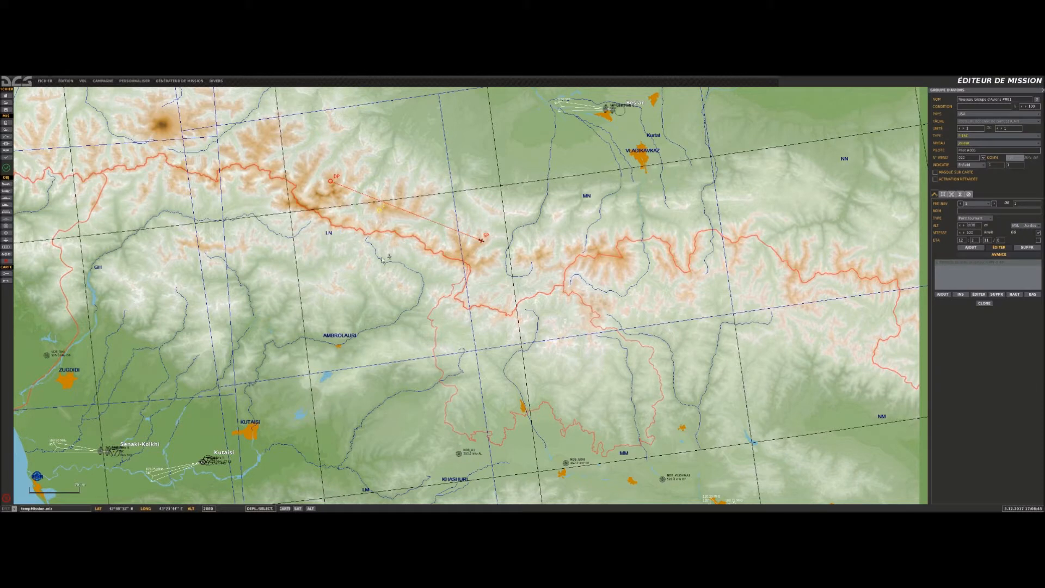
{"action": "left_click_drag", "start_coordinate": [389, 256], "coordinate": [392, 209]}
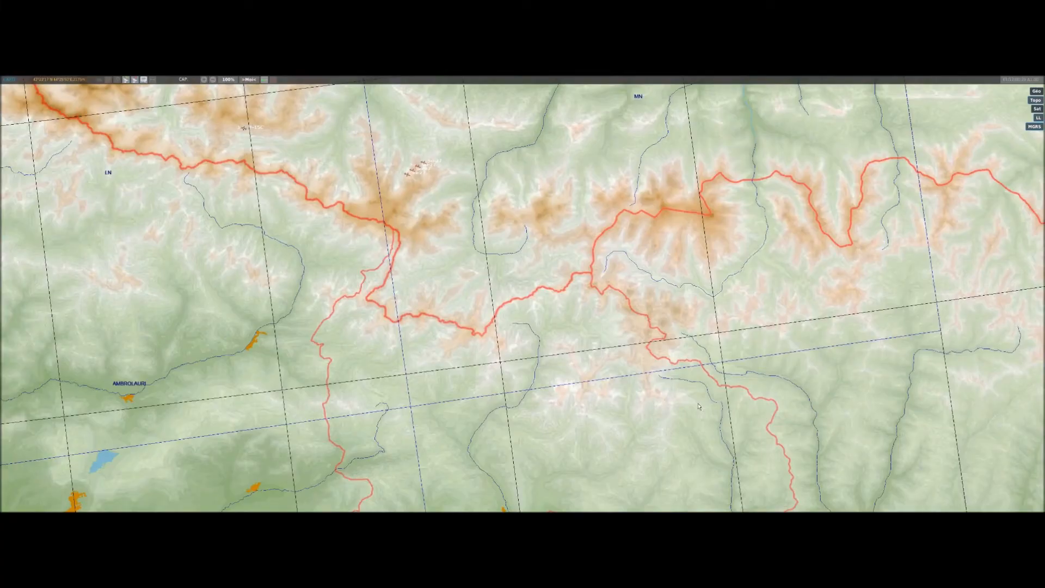
Check the F-15C's cockpit view in the running mission and go back to the in-mission map.
{"action": "key", "text": "Escape"}
{"action": "key", "text": "Escape"}
{"action": "key", "text": "F1"}
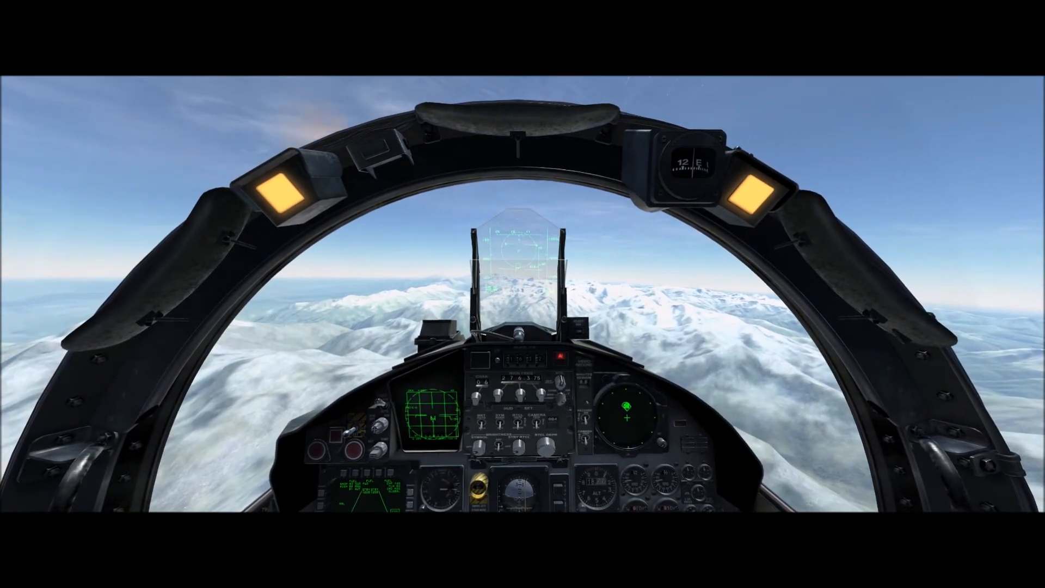
{"action": "key", "text": "F10"}
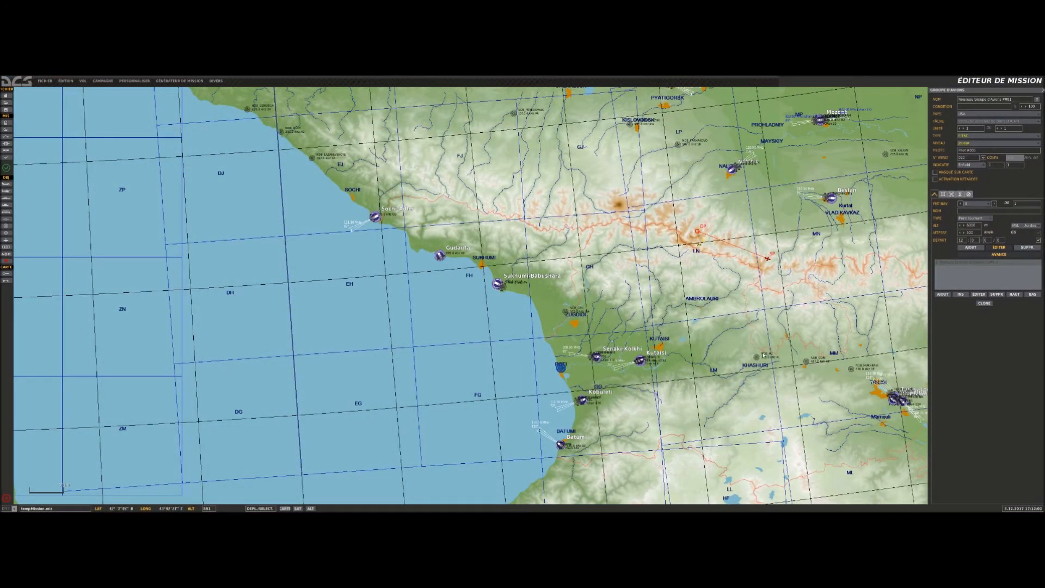
Place a trigger zone just north of the Su-27 route, name it zone 1 and set its radius to 300000 m.
{"action": "scroll", "coordinate": [779, 313], "scroll_direction": "up", "scroll_amount": 4}
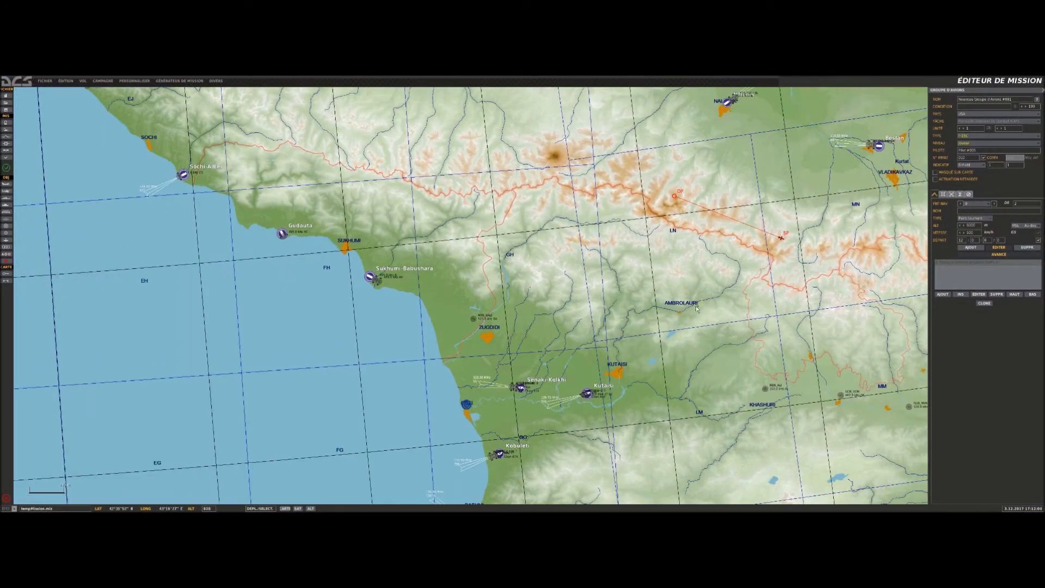
{"action": "left_click", "coordinate": [735, 233]}
{"action": "right_click_drag", "start_coordinate": [458, 184], "coordinate": [297, 260]}
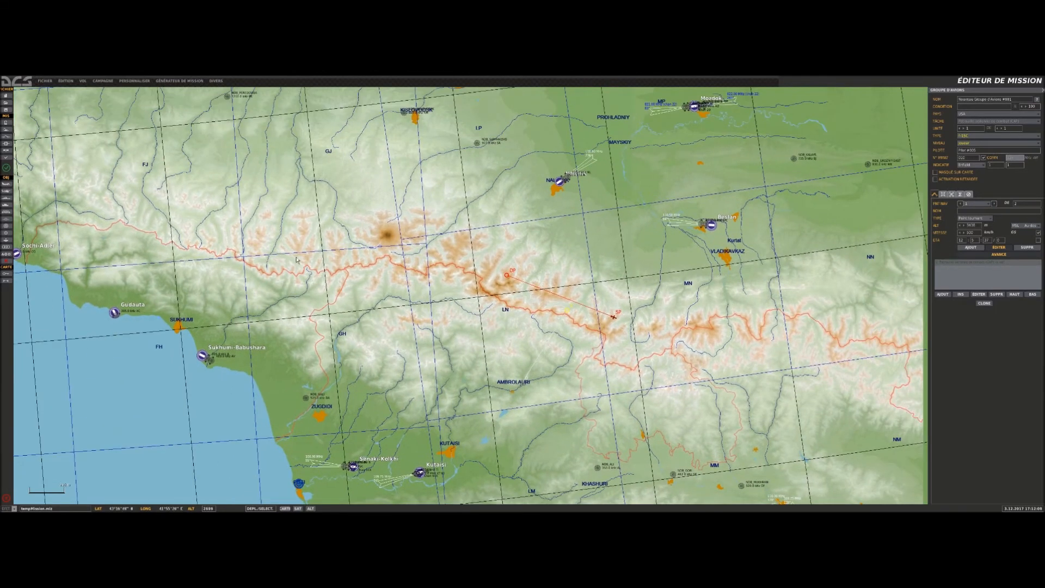
{"action": "left_click", "coordinate": [6, 233]}
{"action": "left_click", "coordinate": [533, 252]}
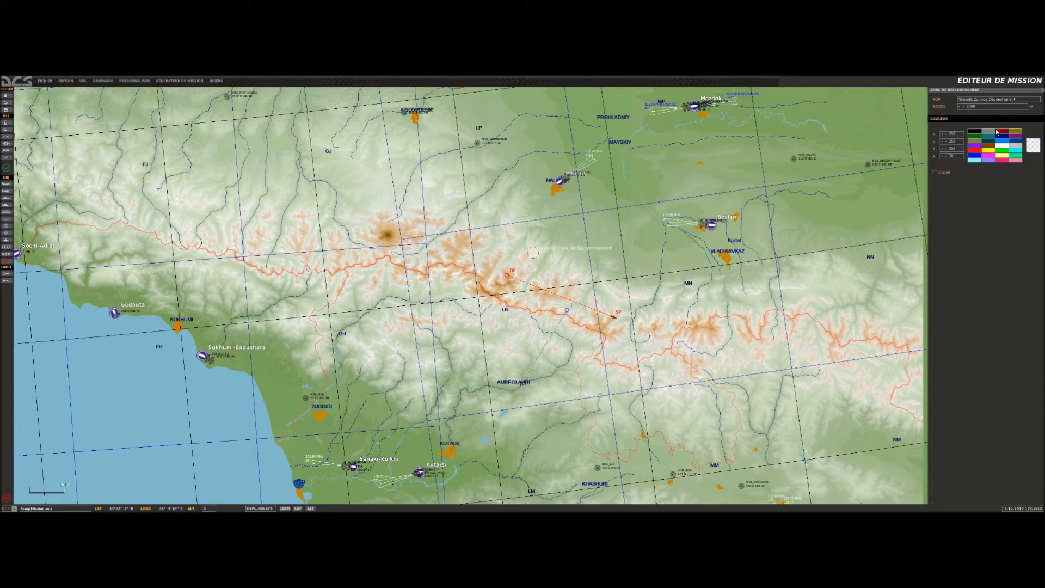
{"action": "left_click", "coordinate": [991, 100]}
{"action": "type", "text": "d"}
{"action": "type", "text": "00"}
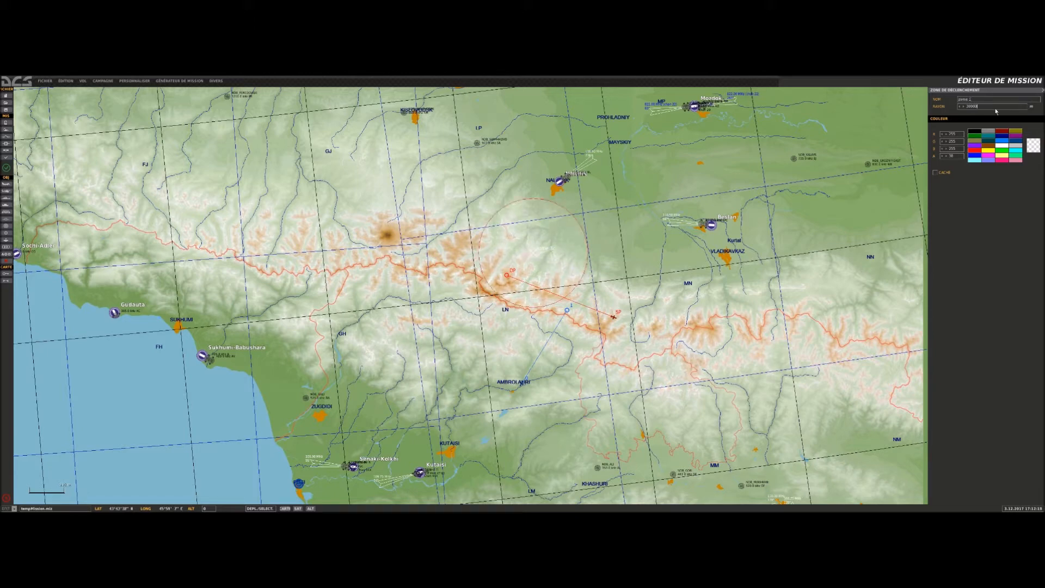
Move zone 1 northeast so its southern edge lies over the Caucasus mountains, and colour it dark red.
{"action": "scroll", "coordinate": [666, 207], "scroll_direction": "down", "scroll_amount": 3}
{"action": "scroll", "coordinate": [666, 206], "scroll_direction": "down", "scroll_amount": 1}
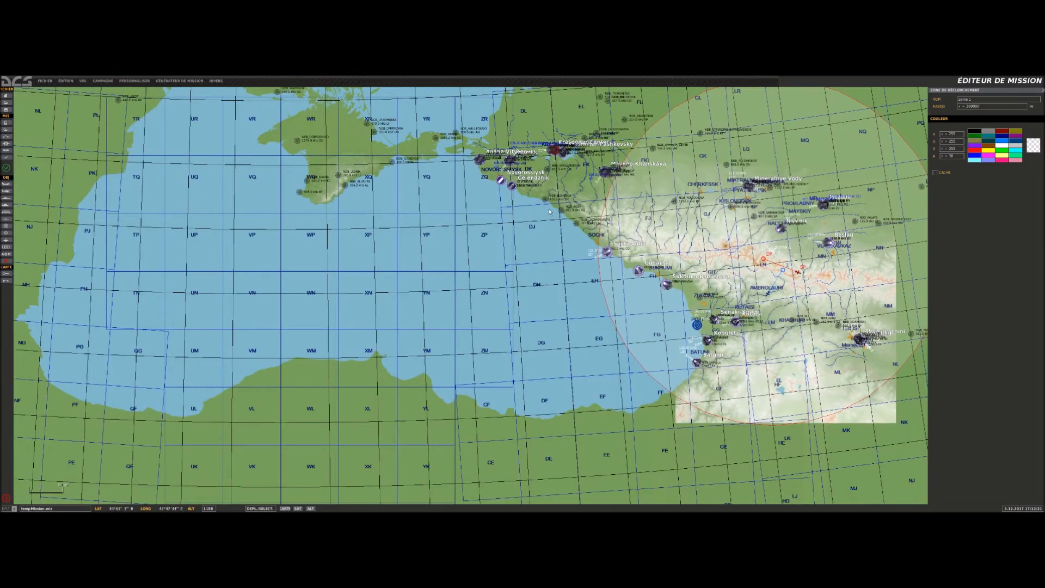
{"action": "left_click_drag", "start_coordinate": [775, 256], "coordinate": [845, 126]}
{"action": "left_click_drag", "start_coordinate": [672, 375], "coordinate": [673, 373]}
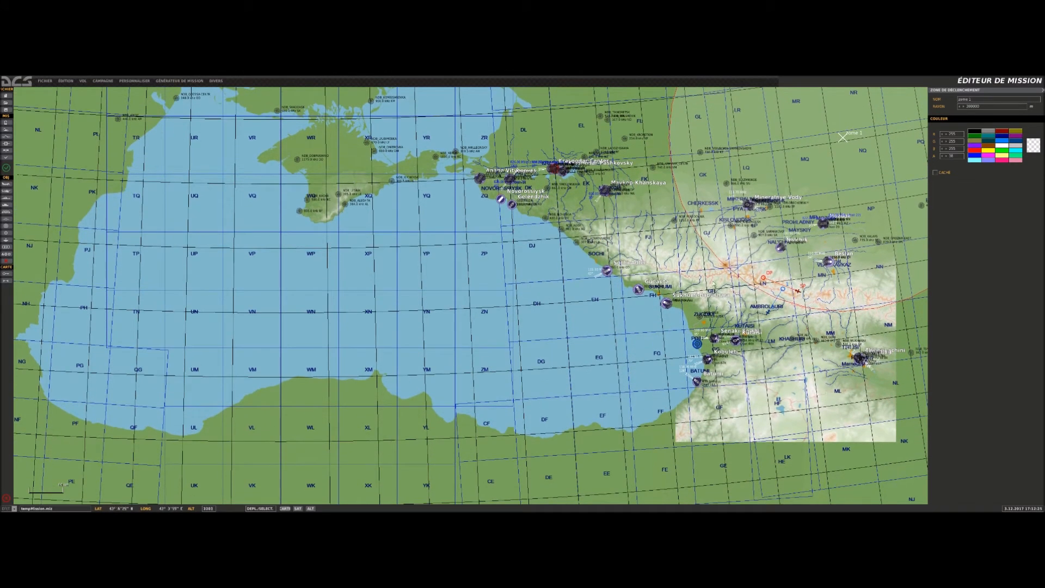
{"action": "left_click", "coordinate": [1016, 130]}
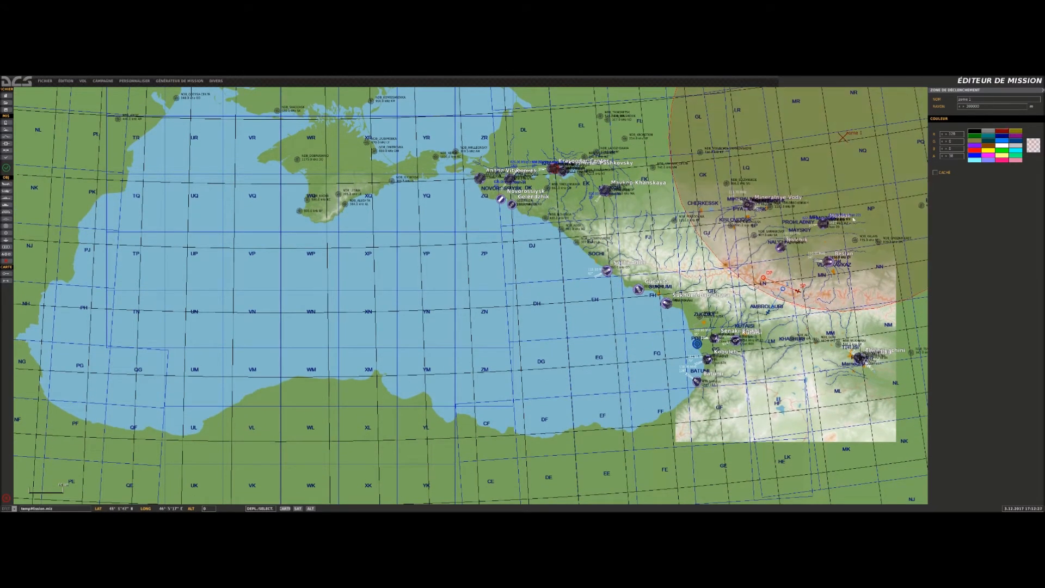
{"action": "left_click", "coordinate": [548, 292]}
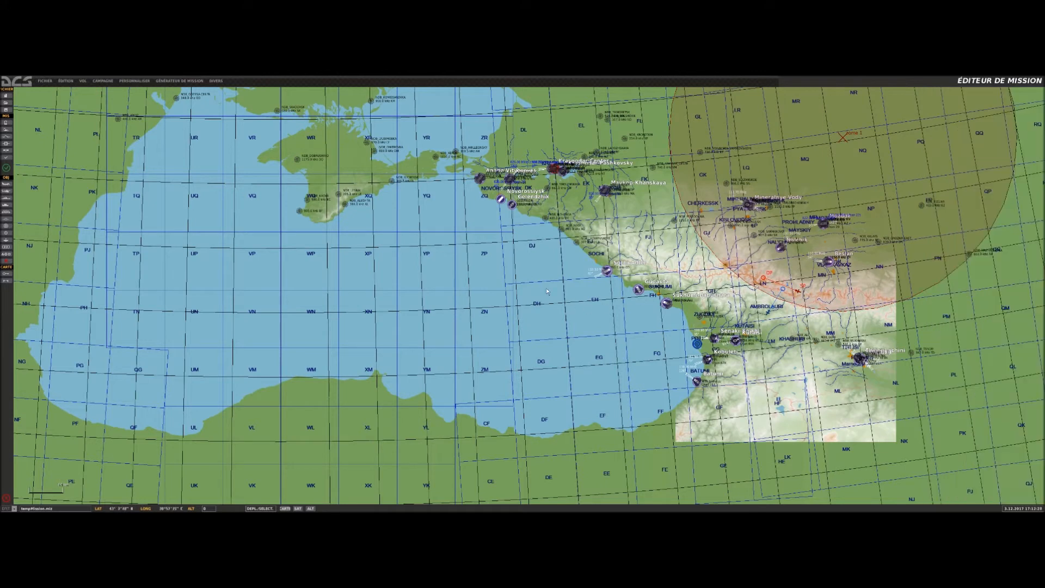
Add a dark red trigger zone named zone 2 with a 300000 m radius, northwest of zone 1 and overlapping it.
{"action": "left_click", "coordinate": [6, 239]}
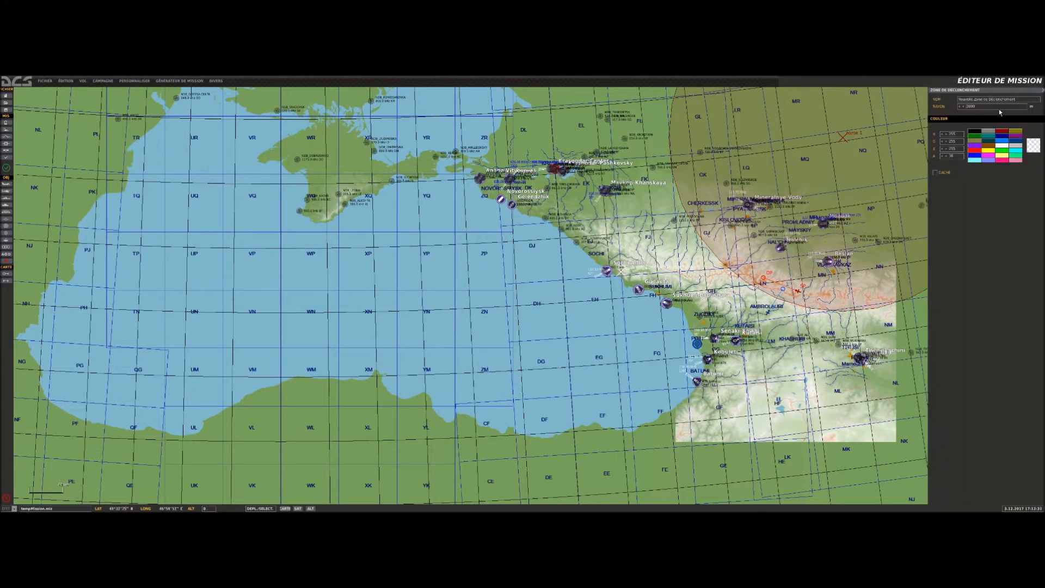
{"action": "left_click", "coordinate": [1021, 100]}
{"action": "type", "text": "4"}
{"action": "left_click", "coordinate": [1003, 131]}
{"action": "type", "text": "00"}
{"action": "mouse_move", "coordinate": [619, 273]}
{"action": "left_mouse_down"}
{"action": "mouse_move", "coordinate": [664, 223]}
{"action": "mouse_move", "coordinate": [699, 117]}
{"action": "mouse_move", "coordinate": [726, 115]}
{"action": "left_mouse_up"}
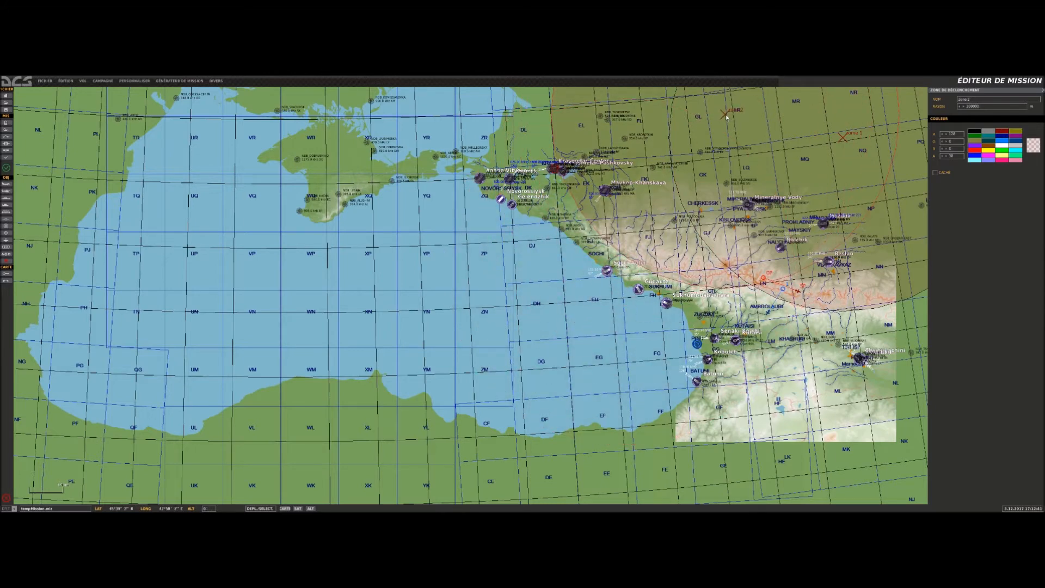
Add a command action Basculer sur waypoint at the Su-27 group's final waypoint, and close its settings.
{"action": "scroll", "coordinate": [699, 373], "scroll_direction": "up", "scroll_amount": 4}
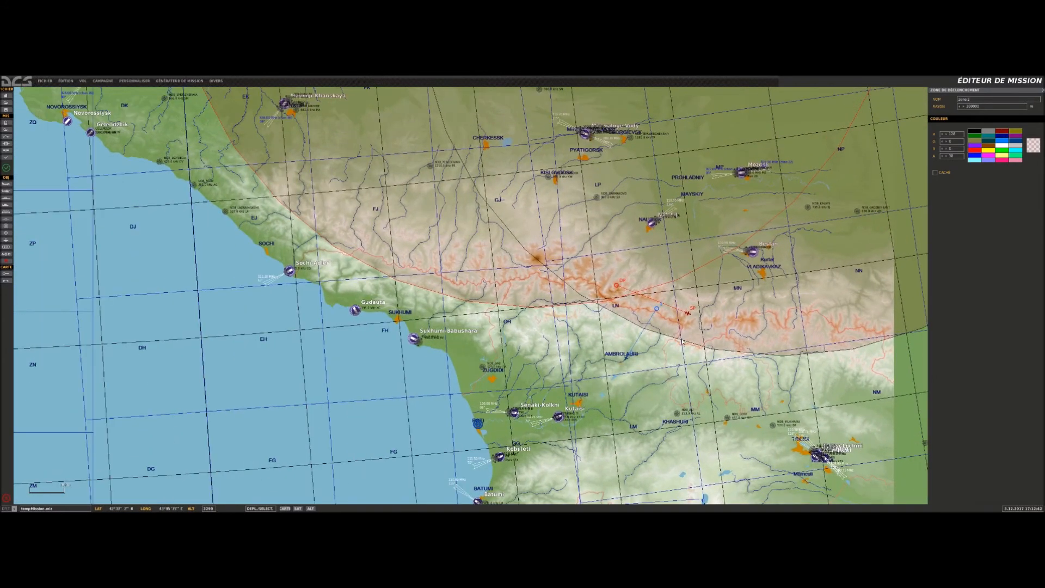
{"action": "left_click", "coordinate": [689, 316]}
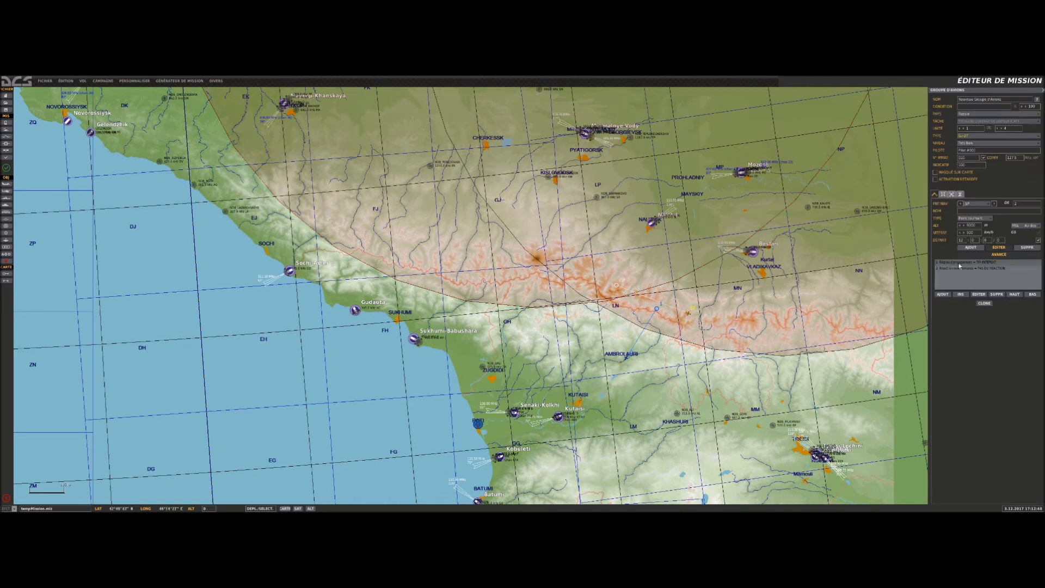
{"action": "left_click", "coordinate": [994, 205]}
{"action": "left_click", "coordinate": [994, 207]}
{"action": "left_click", "coordinate": [617, 287]}
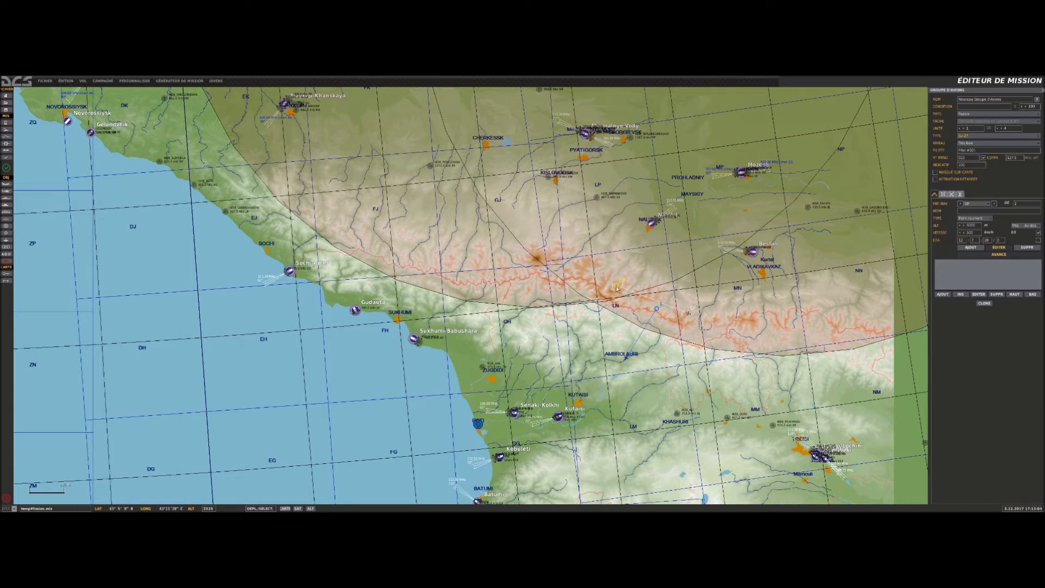
{"action": "left_click", "coordinate": [942, 294]}
{"action": "left_click", "coordinate": [860, 190]}
{"action": "left_click", "coordinate": [871, 183]}
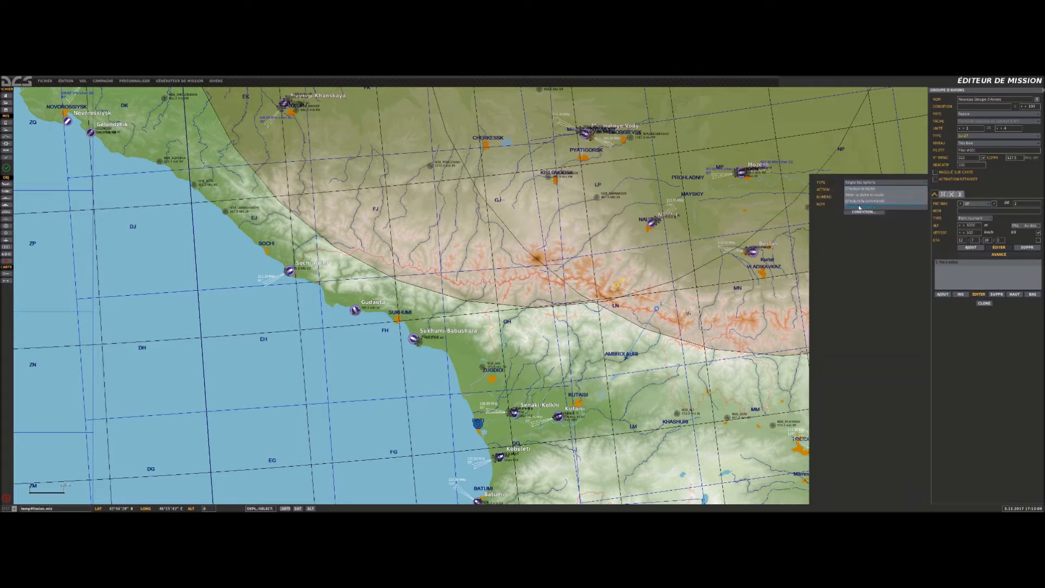
{"action": "left_click", "coordinate": [860, 203]}
{"action": "left_click", "coordinate": [863, 190]}
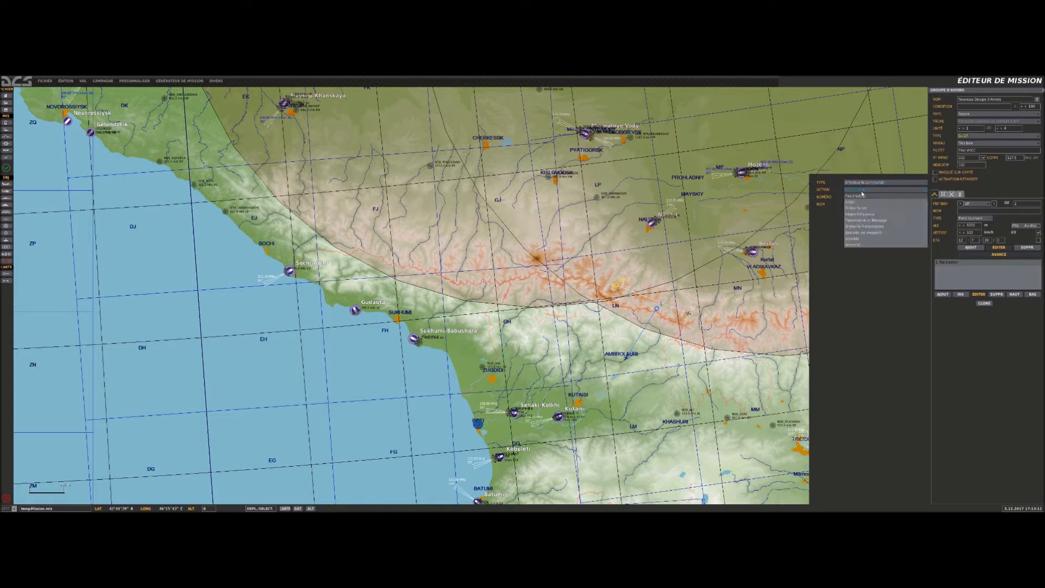
{"action": "left_click", "coordinate": [867, 234]}
{"action": "left_click", "coordinate": [869, 229]}
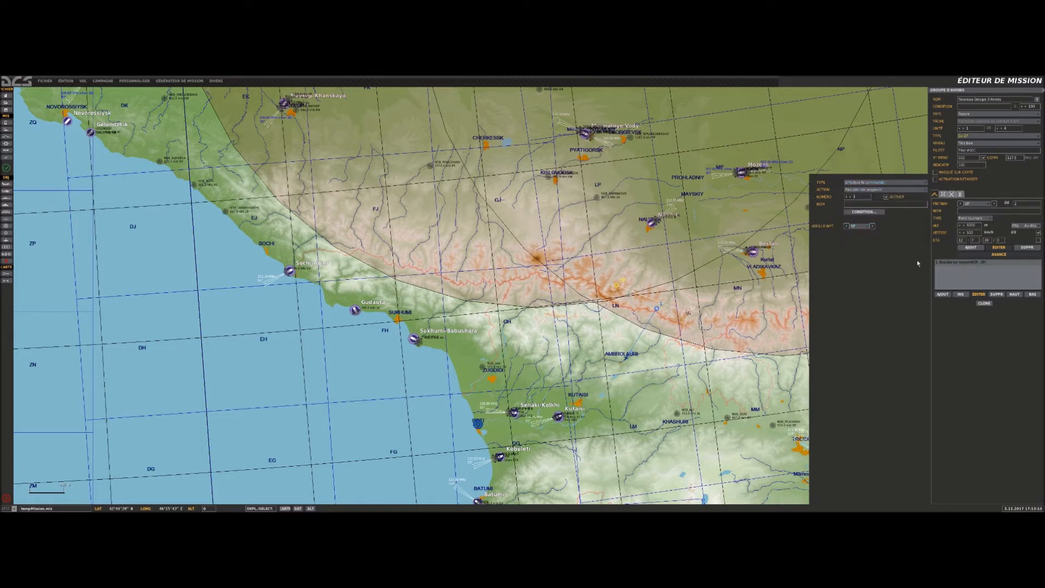
{"action": "left_click", "coordinate": [690, 315]}
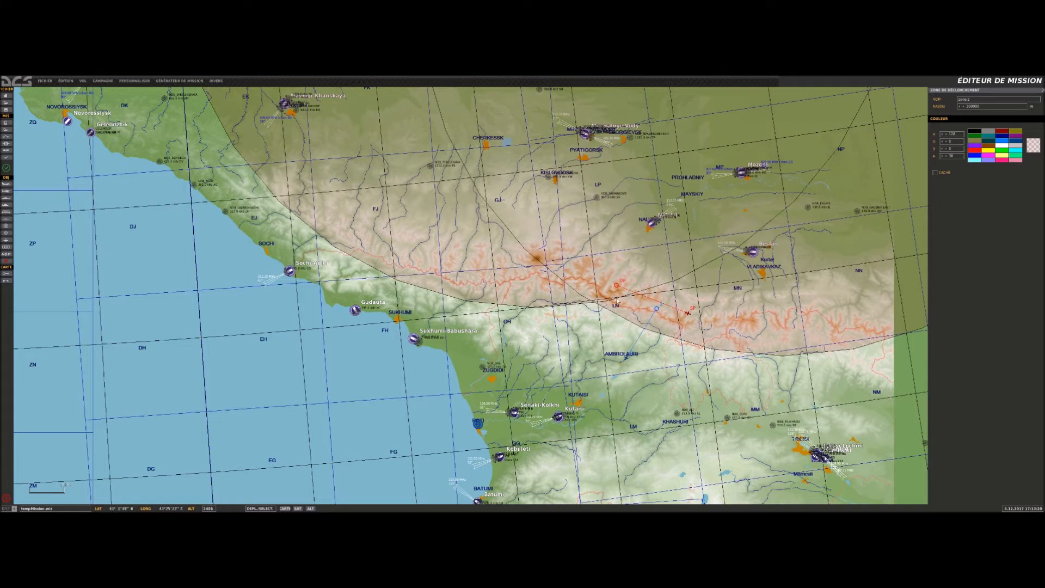
Delete the two existing triggered actions of the Su-27 group.
{"action": "left_click", "coordinate": [688, 316]}
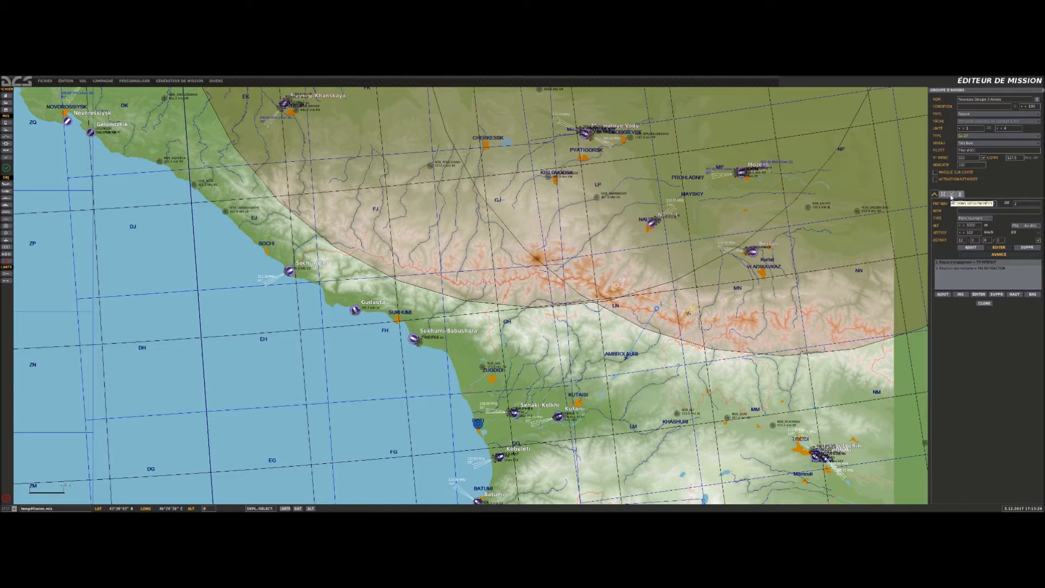
{"action": "left_click", "coordinate": [952, 195]}
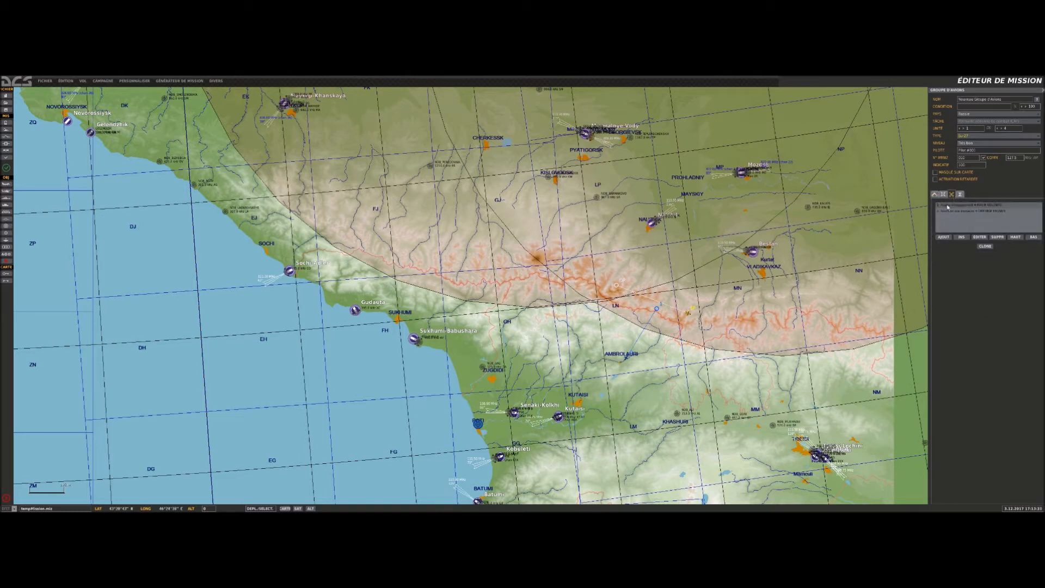
{"action": "left_click", "coordinate": [962, 211]}
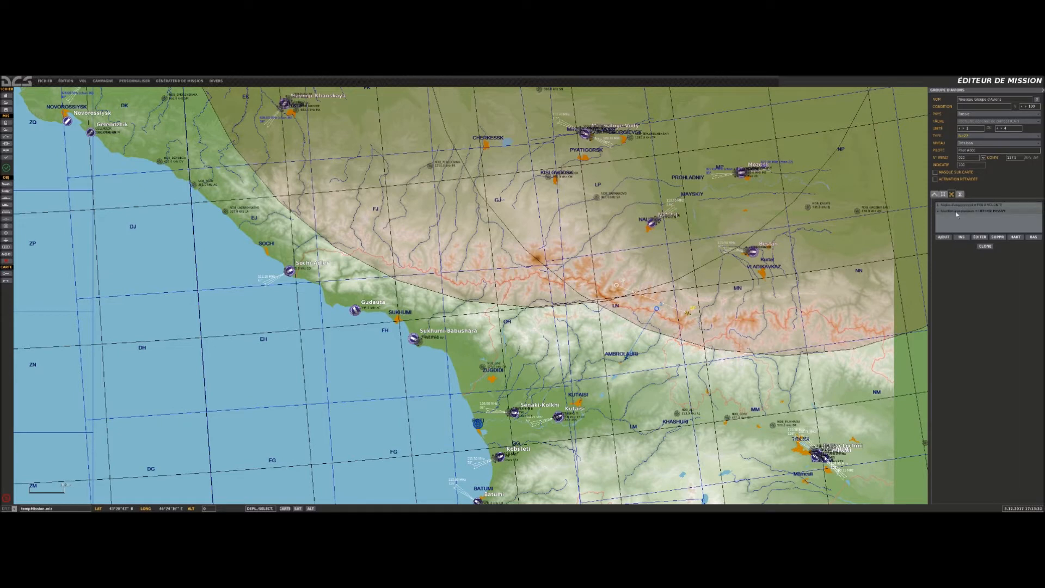
{"action": "left_click", "coordinate": [1004, 238]}
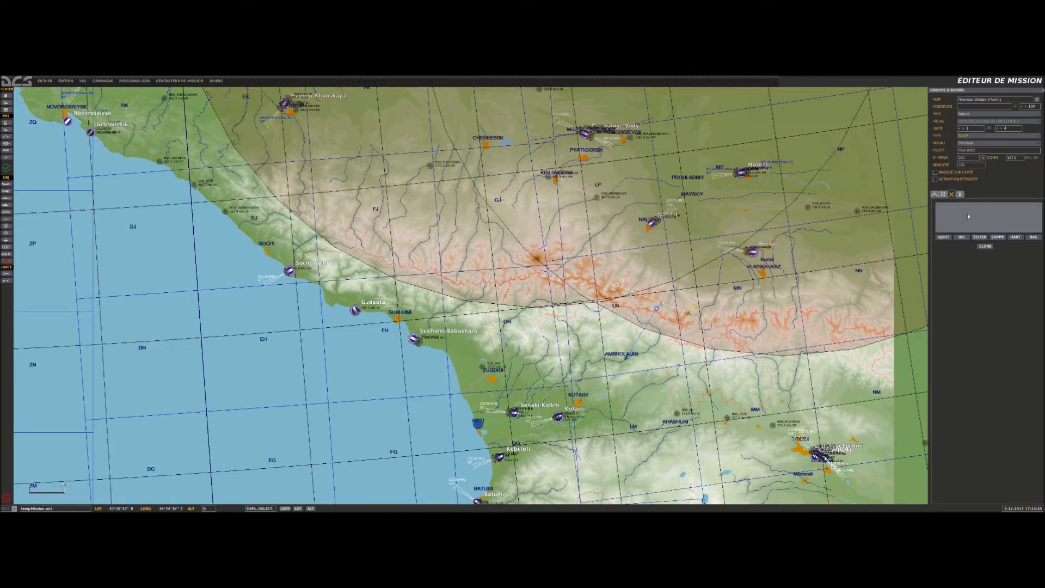
Add a triggered action to the Su-27 group that sets its rules of engagement option, and close the group's settings.
{"action": "left_click", "coordinate": [943, 238]}
{"action": "left_click", "coordinate": [856, 190]}
{"action": "left_click", "coordinate": [856, 183]}
{"action": "left_click", "coordinate": [862, 201]}
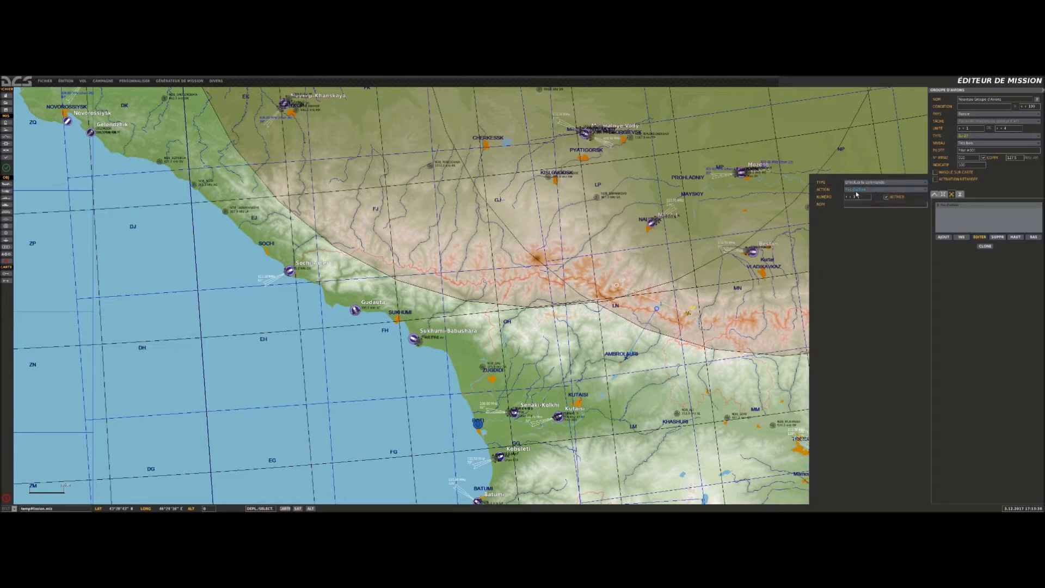
{"action": "left_click", "coordinate": [866, 184]}
{"action": "left_click", "coordinate": [863, 209]}
{"action": "left_click", "coordinate": [867, 190]}
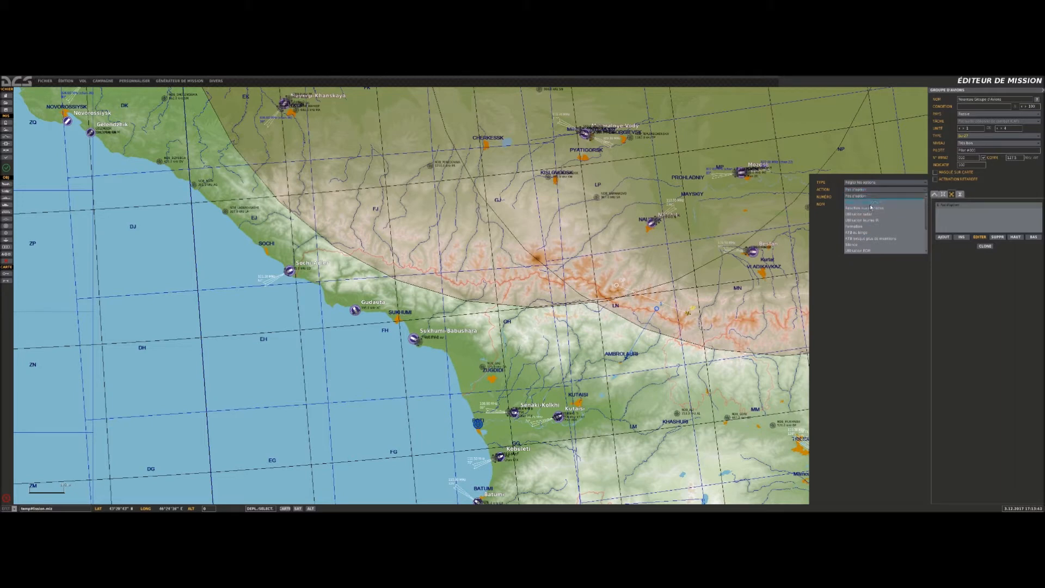
{"action": "left_click", "coordinate": [869, 202]}
{"action": "left_click", "coordinate": [848, 225]}
{"action": "left_click", "coordinate": [835, 234]}
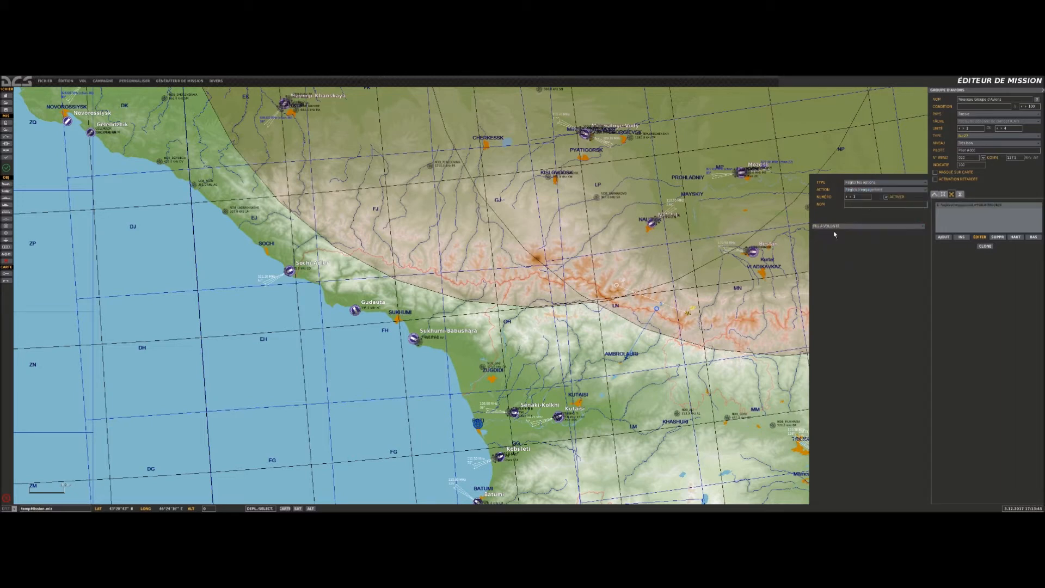
{"action": "left_click", "coordinate": [716, 402]}
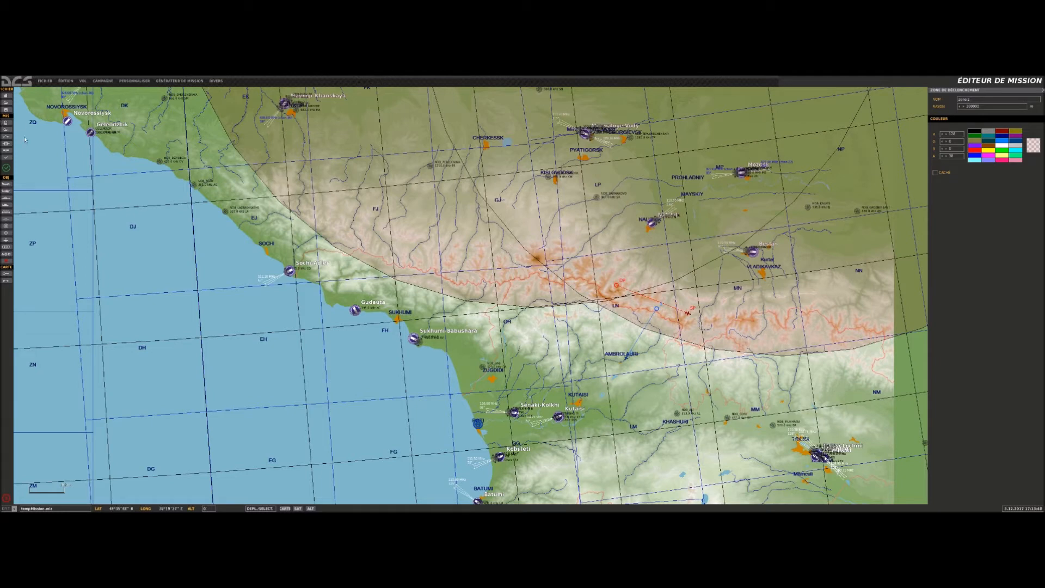
Create a UNE FOIS mission trigger and give it a condition of the type MISSILE DANS ZONE.
{"action": "left_click", "coordinate": [6, 137]}
{"action": "left_click", "coordinate": [767, 233]}
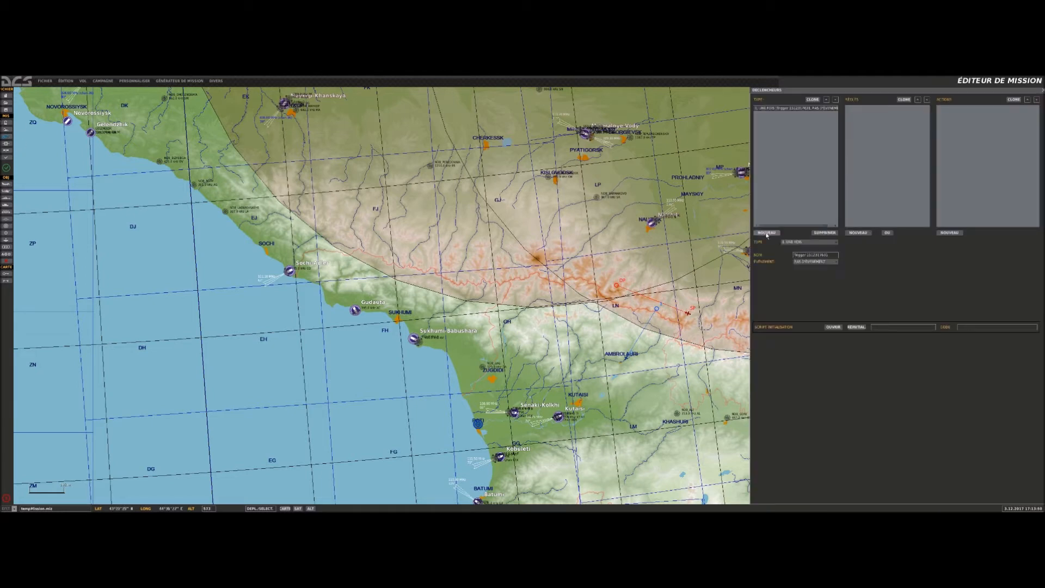
{"action": "left_click", "coordinate": [858, 233]}
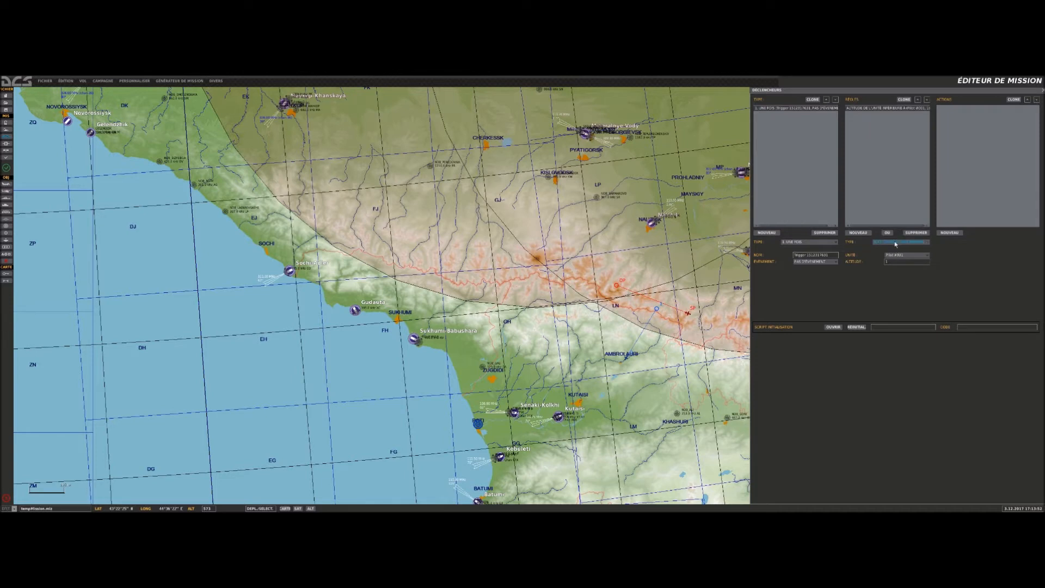
{"action": "left_click", "coordinate": [901, 242]}
{"action": "scroll", "coordinate": [893, 291], "scroll_direction": "down", "scroll_amount": 6}
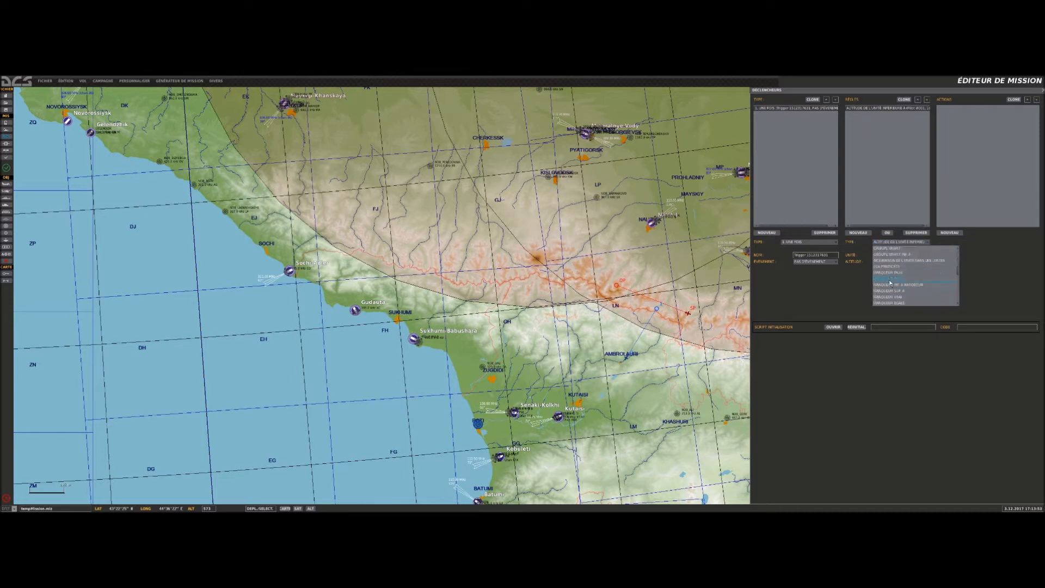
{"action": "scroll", "coordinate": [892, 288], "scroll_direction": "up", "scroll_amount": 4}
{"action": "left_click", "coordinate": [898, 301]}
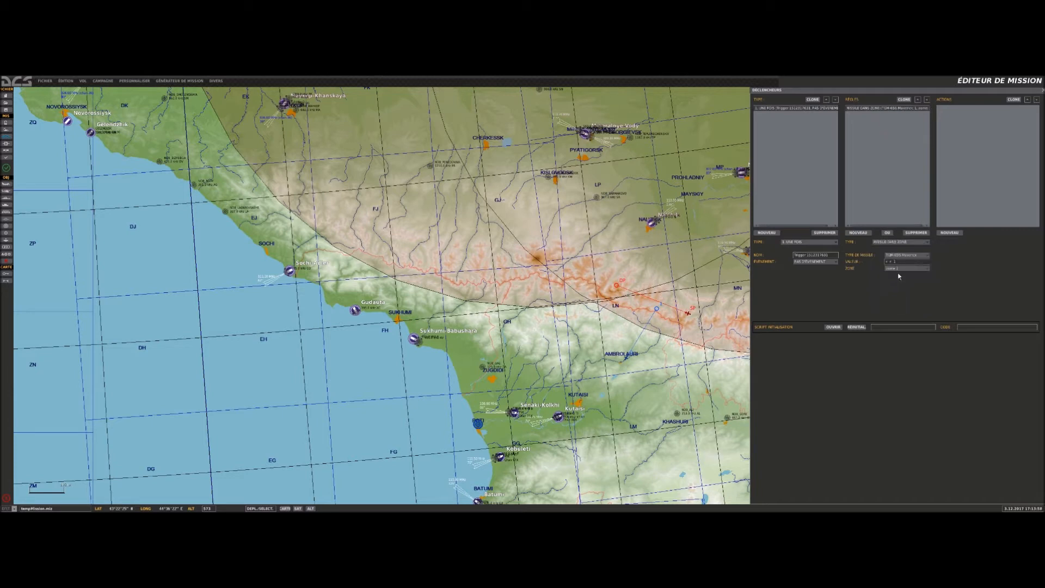
Set the missile type of the zone 1 condition to AIM-120C.
{"action": "left_click", "coordinate": [905, 254]}
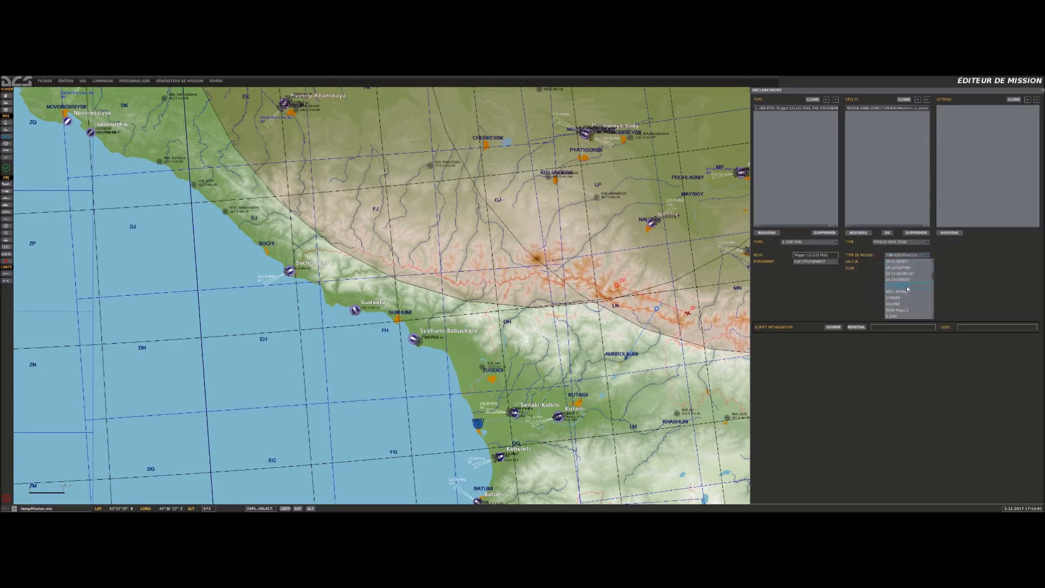
{"action": "scroll", "coordinate": [908, 289], "scroll_direction": "up", "scroll_amount": 3}
{"action": "scroll", "coordinate": [907, 292], "scroll_direction": "up", "scroll_amount": 3}
{"action": "scroll", "coordinate": [904, 291], "scroll_direction": "down", "scroll_amount": 3}
{"action": "left_click", "coordinate": [904, 304]}
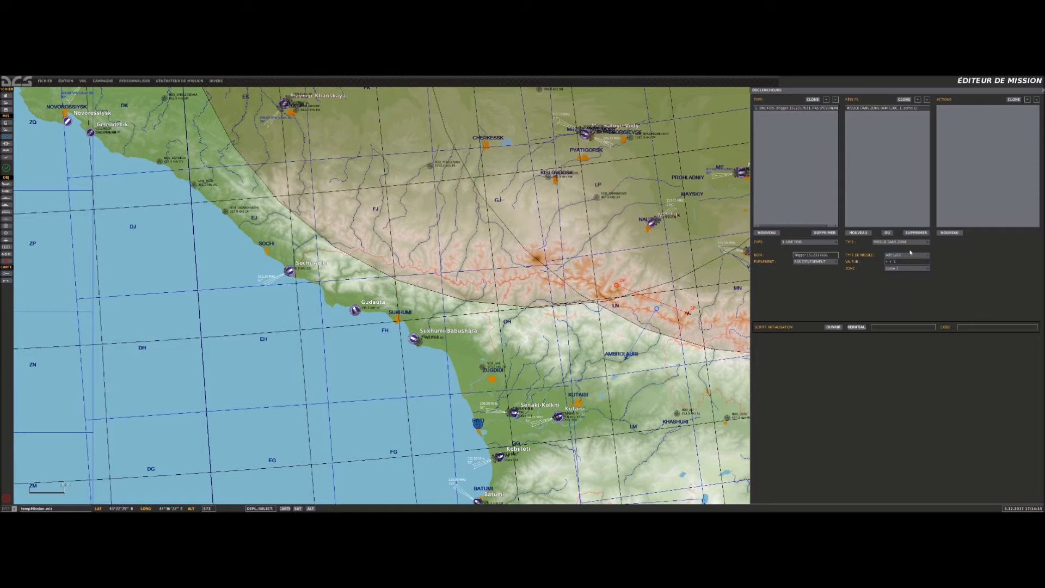
Clone the missile-in-zone condition and change one copy to the other AIM-120 variant.
{"action": "left_click", "coordinate": [904, 100]}
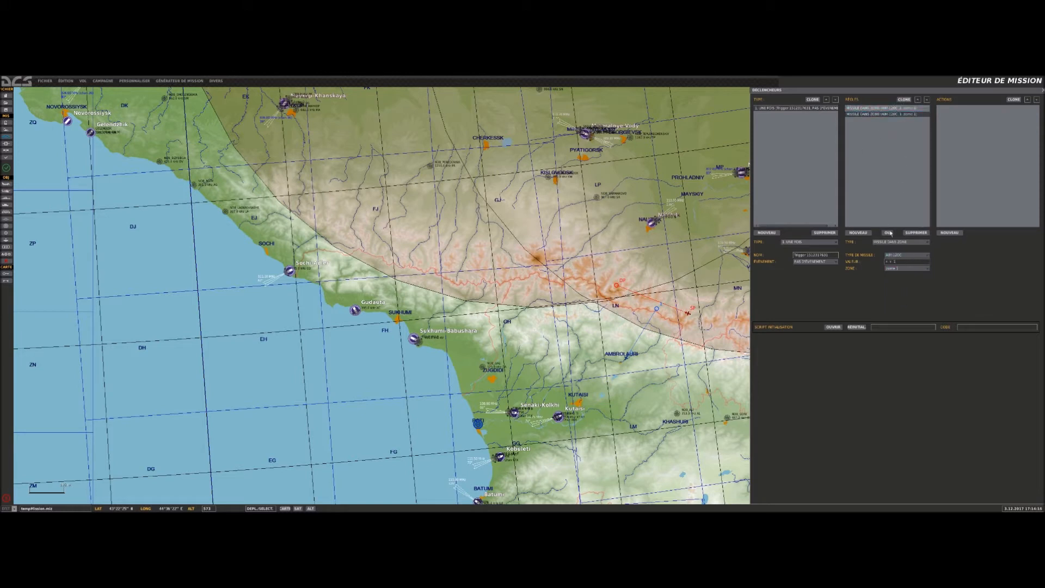
{"action": "left_click", "coordinate": [901, 261]}
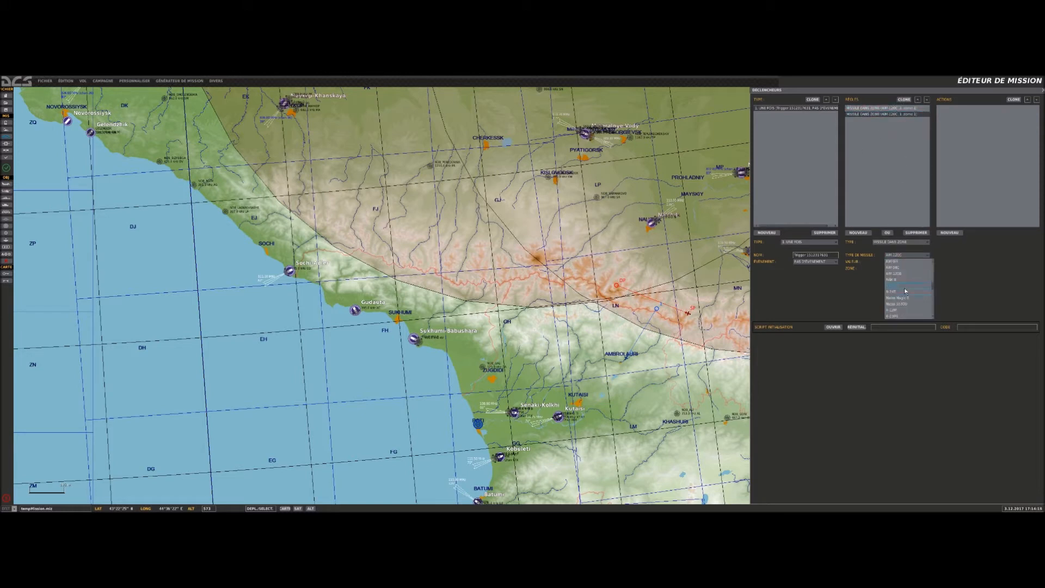
{"action": "scroll", "coordinate": [904, 292], "scroll_direction": "down", "scroll_amount": 3}
{"action": "scroll", "coordinate": [902, 294], "scroll_direction": "down", "scroll_amount": 5}
{"action": "scroll", "coordinate": [905, 294], "scroll_direction": "up", "scroll_amount": 6}
{"action": "scroll", "coordinate": [905, 283], "scroll_direction": "up", "scroll_amount": 4}
{"action": "scroll", "coordinate": [893, 303], "scroll_direction": "down", "scroll_amount": 3}
{"action": "left_click", "coordinate": [897, 300]}
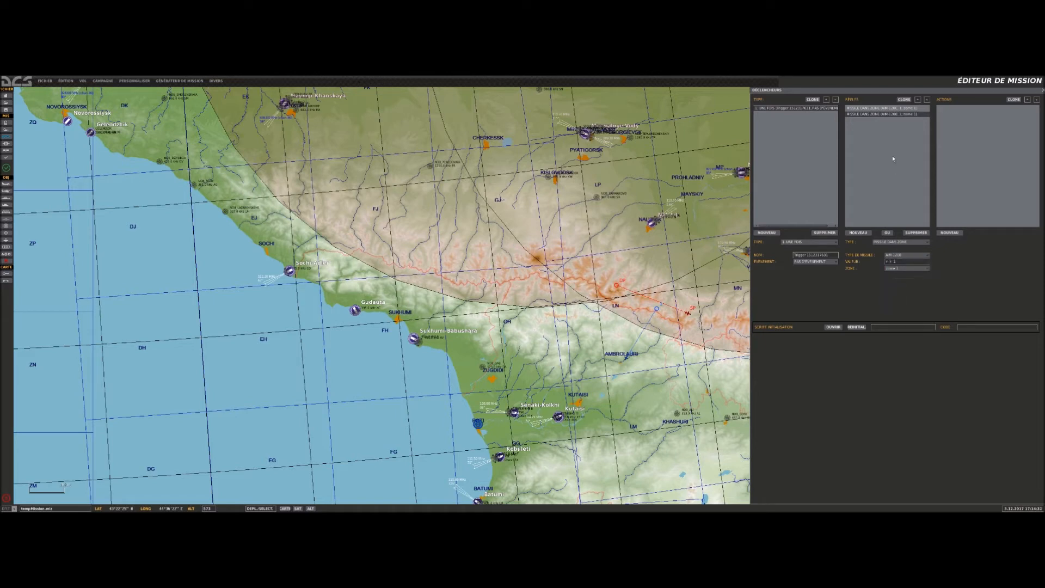
Clone a missile-in-zone condition and set the copy's missile type to AIM-7M.
{"action": "left_click", "coordinate": [905, 100]}
{"action": "left_click", "coordinate": [906, 255]}
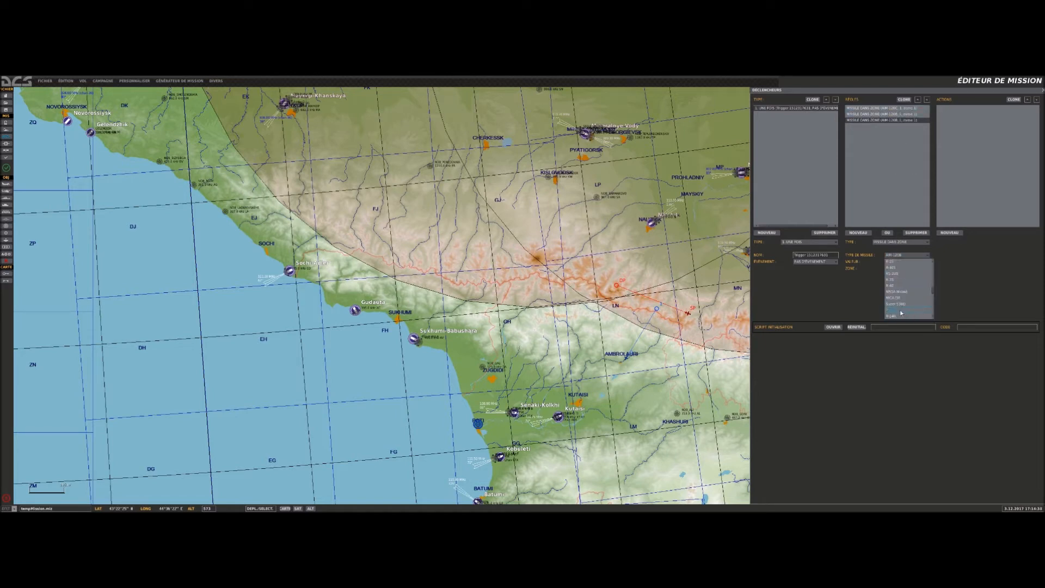
{"action": "scroll", "coordinate": [897, 302], "scroll_direction": "down", "scroll_amount": 5}
{"action": "scroll", "coordinate": [904, 308], "scroll_direction": "down", "scroll_amount": 5}
{"action": "scroll", "coordinate": [904, 303], "scroll_direction": "down", "scroll_amount": 5}
{"action": "scroll", "coordinate": [903, 294], "scroll_direction": "up", "scroll_amount": 2}
{"action": "scroll", "coordinate": [903, 298], "scroll_direction": "down", "scroll_amount": 5}
{"action": "scroll", "coordinate": [900, 296], "scroll_direction": "down", "scroll_amount": 3}
{"action": "scroll", "coordinate": [901, 300], "scroll_direction": "up", "scroll_amount": 2}
{"action": "scroll", "coordinate": [909, 292], "scroll_direction": "up", "scroll_amount": 3}
{"action": "scroll", "coordinate": [907, 291], "scroll_direction": "up", "scroll_amount": 3}
{"action": "scroll", "coordinate": [906, 293], "scroll_direction": "down", "scroll_amount": 3}
{"action": "scroll", "coordinate": [895, 302], "scroll_direction": "down", "scroll_amount": 5}
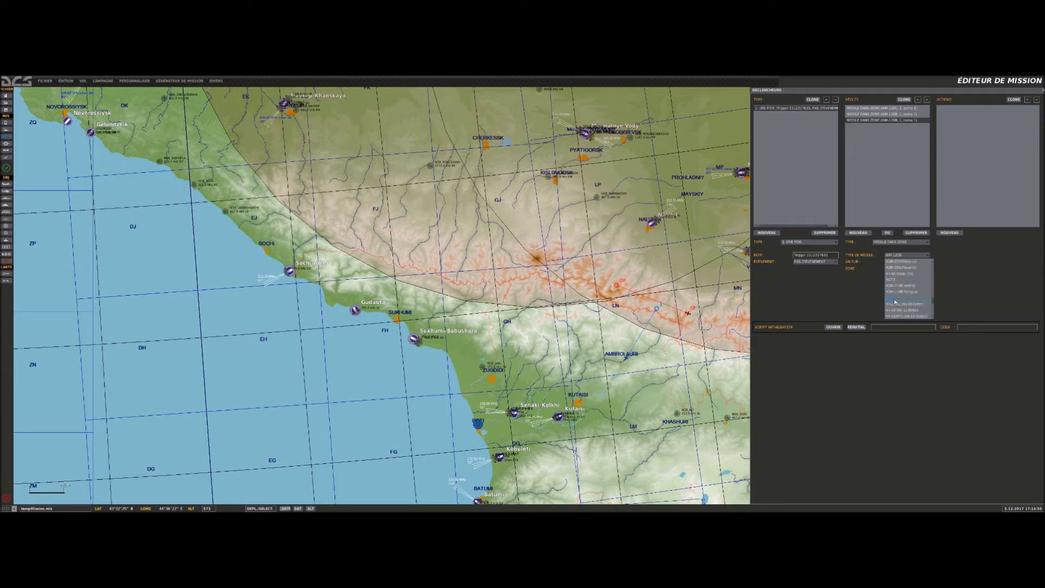
{"action": "scroll", "coordinate": [895, 302], "scroll_direction": "down", "scroll_amount": 3}
{"action": "scroll", "coordinate": [900, 295], "scroll_direction": "down", "scroll_amount": 4}
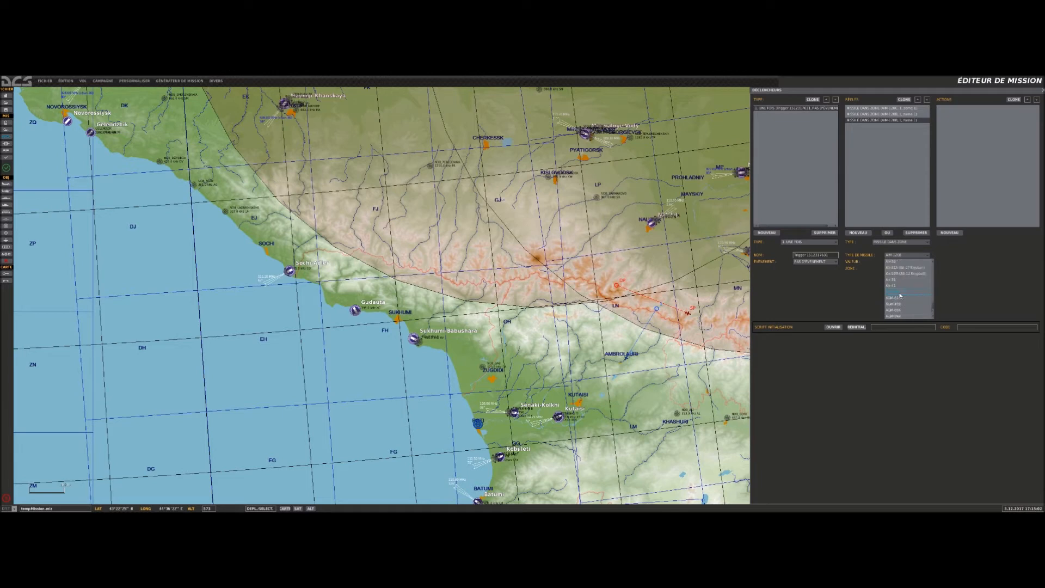
{"action": "scroll", "coordinate": [900, 296], "scroll_direction": "up", "scroll_amount": 3}
{"action": "scroll", "coordinate": [900, 295], "scroll_direction": "up", "scroll_amount": 8}
{"action": "scroll", "coordinate": [900, 296], "scroll_direction": "up", "scroll_amount": 6}
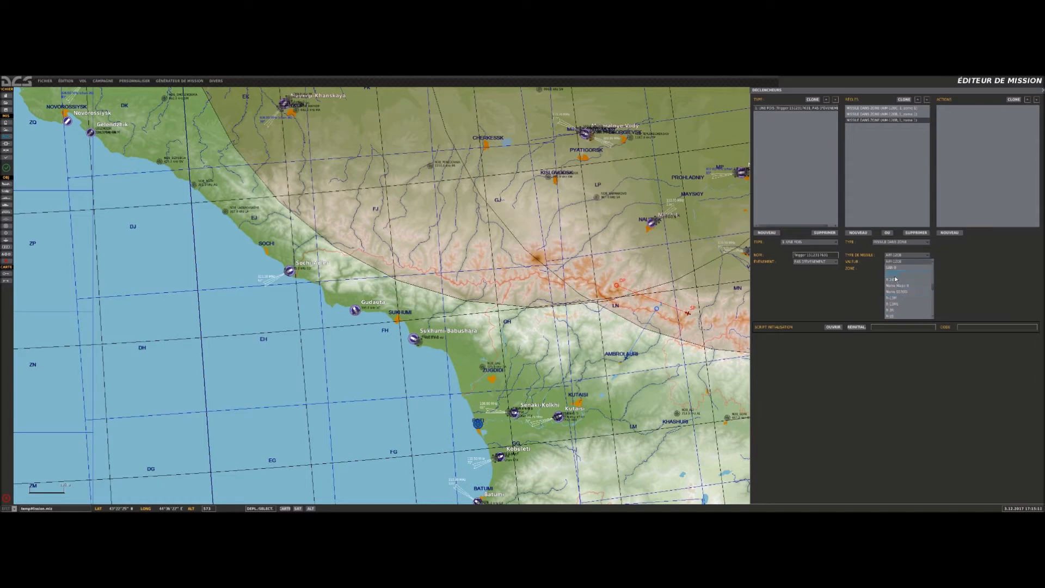
{"action": "scroll", "coordinate": [898, 275], "scroll_direction": "down", "scroll_amount": 5}
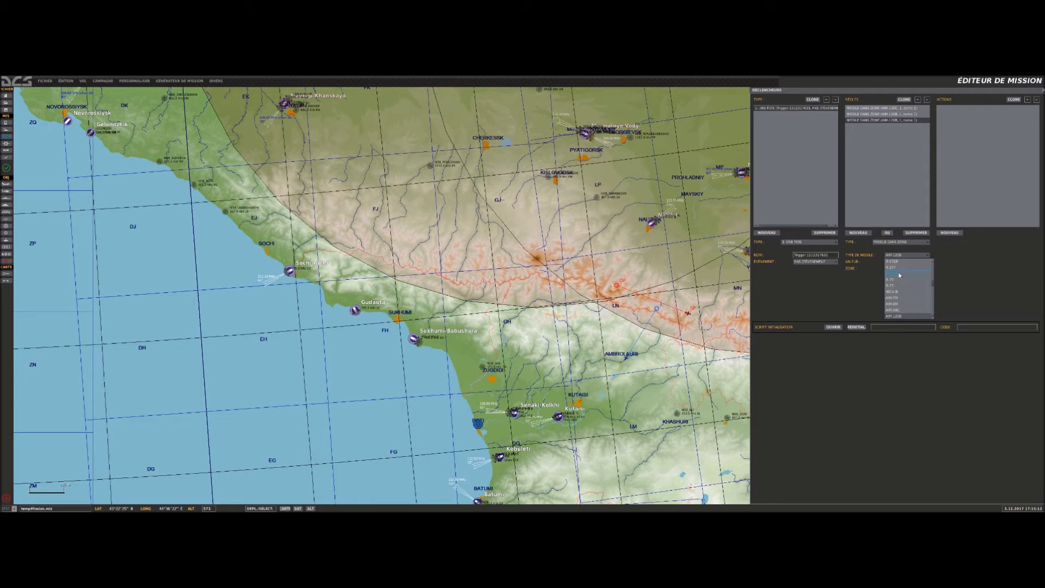
{"action": "left_click", "coordinate": [899, 299]}
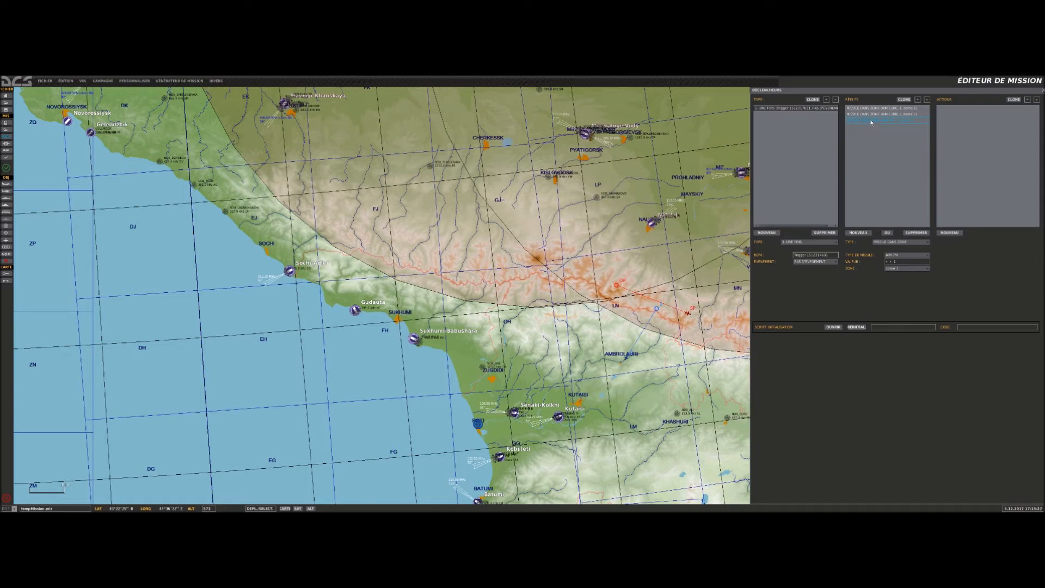
Insert OU separators between the three missile-in-zone conditions so that any one of them can fire the trigger.
{"action": "left_click", "coordinate": [876, 107]}
{"action": "left_click", "coordinate": [887, 233]}
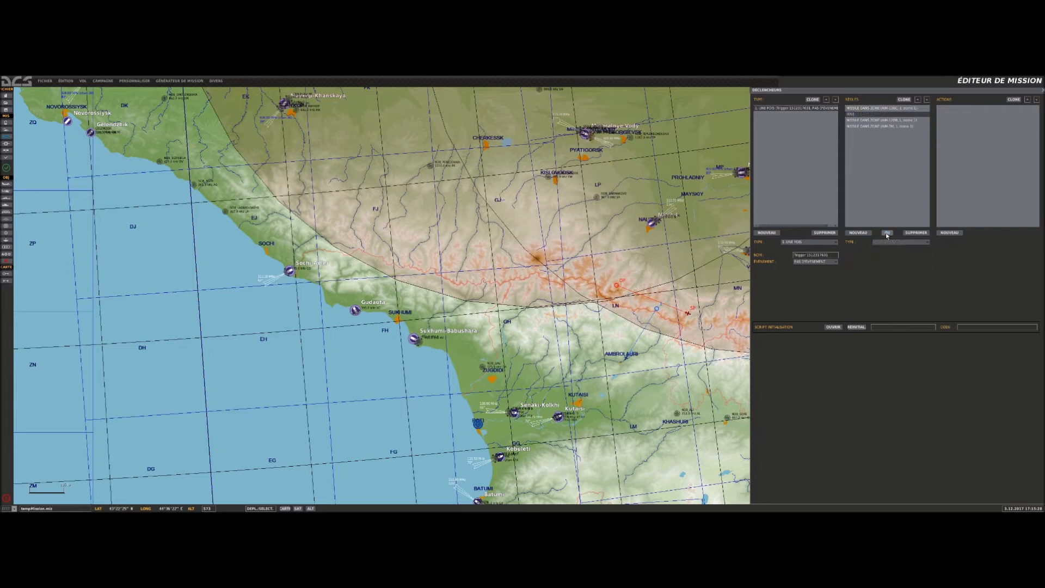
{"action": "left_click", "coordinate": [869, 121]}
{"action": "left_click", "coordinate": [887, 233]}
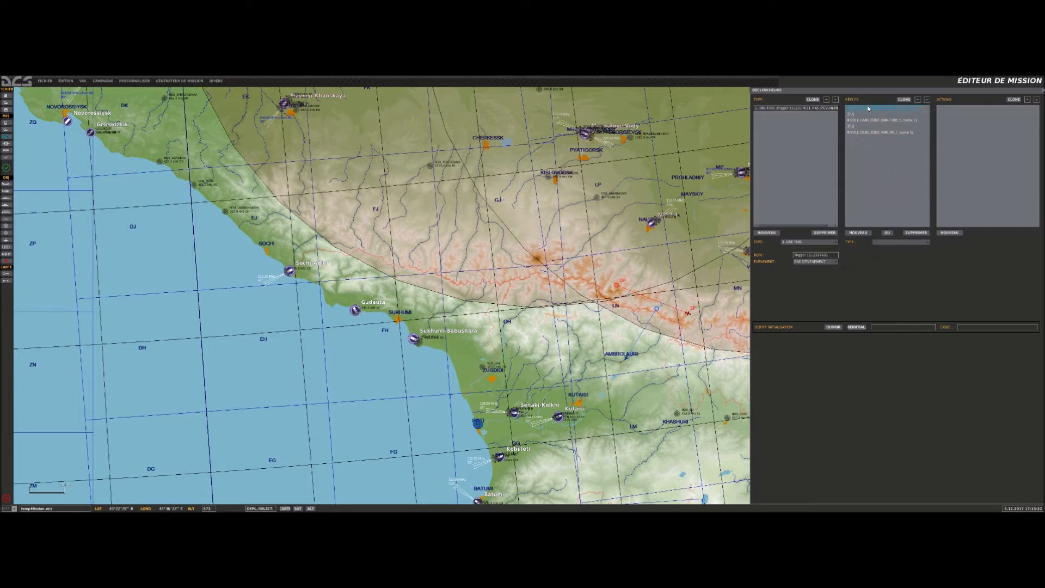
Clone each of the three missile-in-zone conditions, the two AIM-120 variants and the AIM-7M.
{"action": "left_click", "coordinate": [900, 108]}
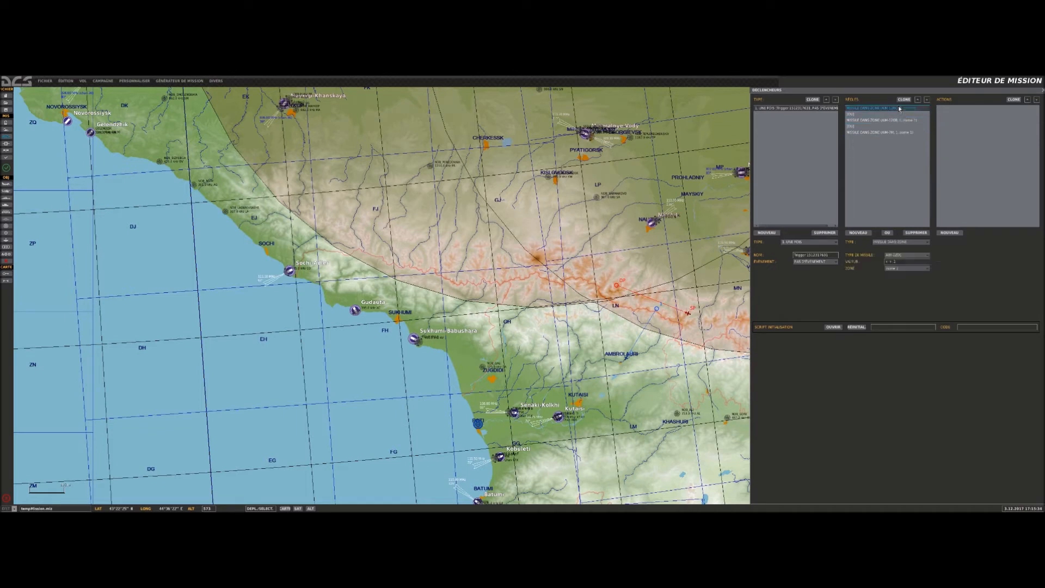
{"action": "left_click", "coordinate": [905, 100]}
{"action": "left_click", "coordinate": [877, 126]}
{"action": "left_click", "coordinate": [904, 100]}
{"action": "left_click", "coordinate": [881, 145]}
{"action": "left_click", "coordinate": [904, 100]}
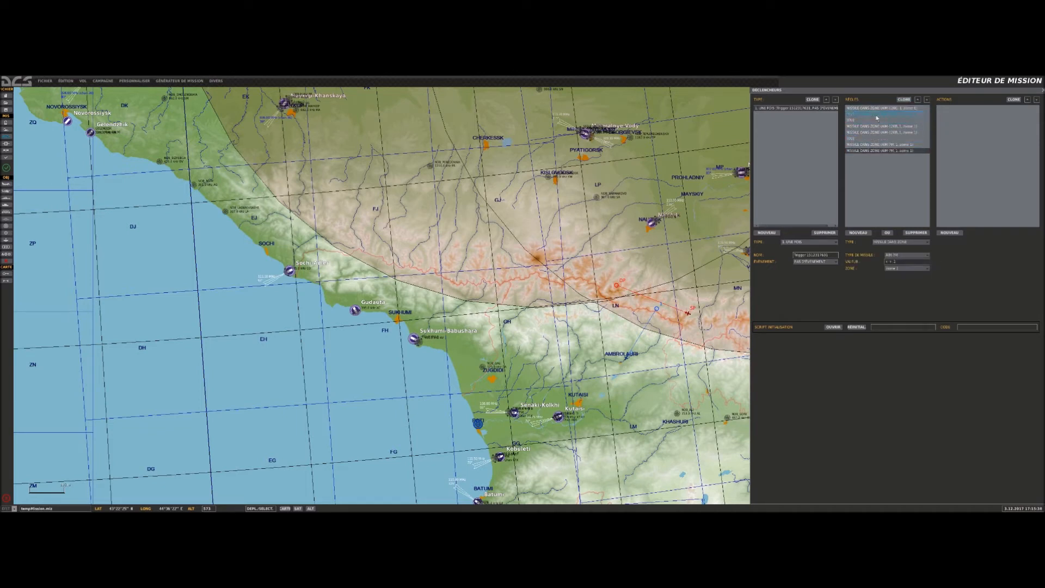
Set the zone of one copy of each cloned missile condition to zone 2.
{"action": "left_click", "coordinate": [905, 114]}
{"action": "left_click", "coordinate": [900, 282]}
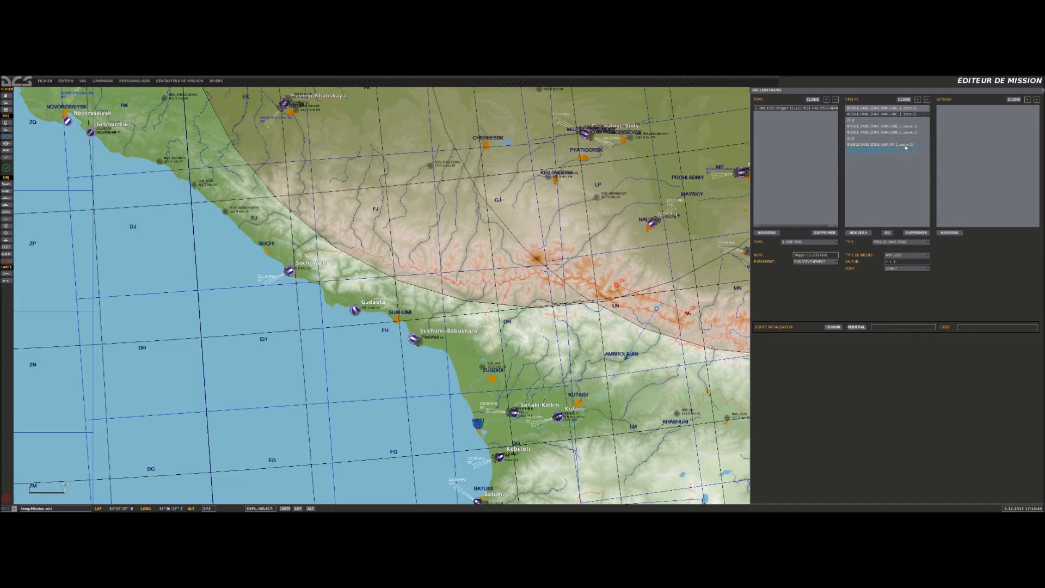
{"action": "left_click", "coordinate": [887, 132]}
{"action": "left_click", "coordinate": [906, 268]}
{"action": "left_click", "coordinate": [899, 282]}
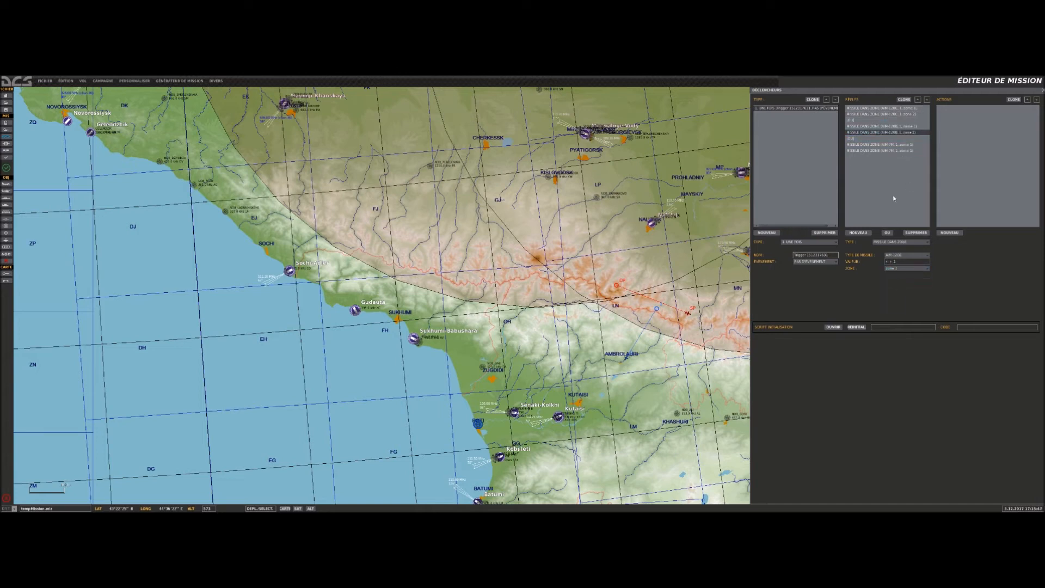
{"action": "left_click", "coordinate": [887, 151]}
{"action": "left_click", "coordinate": [900, 268]}
{"action": "left_click", "coordinate": [900, 281]}
Insert OU separators between the zone 1 and zone 2 conditions of each missile type.
{"action": "left_click", "coordinate": [882, 107]}
{"action": "left_click", "coordinate": [888, 232]}
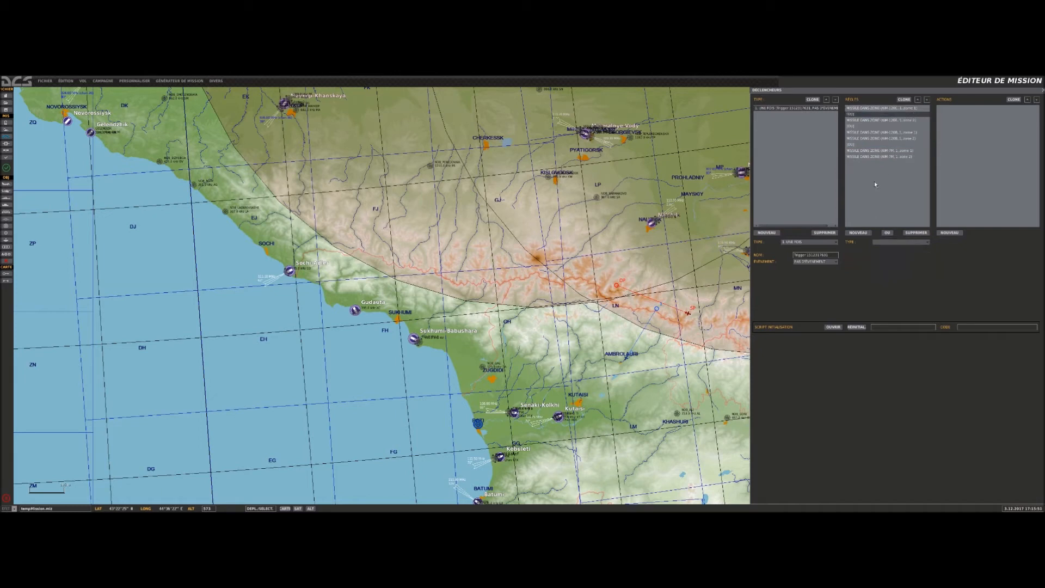
{"action": "left_click", "coordinate": [882, 132]}
{"action": "left_click", "coordinate": [887, 233]}
{"action": "left_click", "coordinate": [883, 156]}
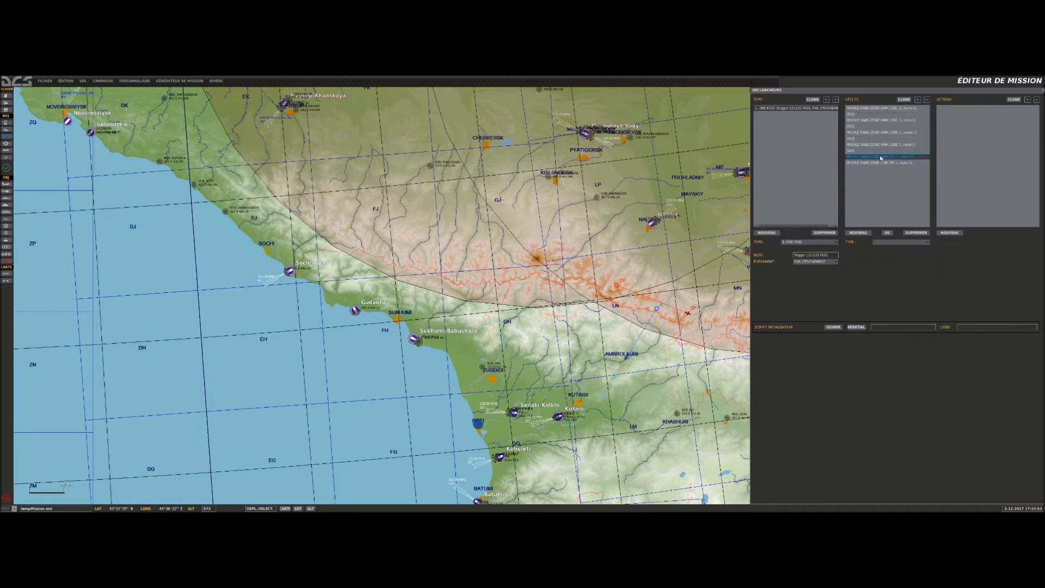
{"action": "left_click", "coordinate": [888, 233]}
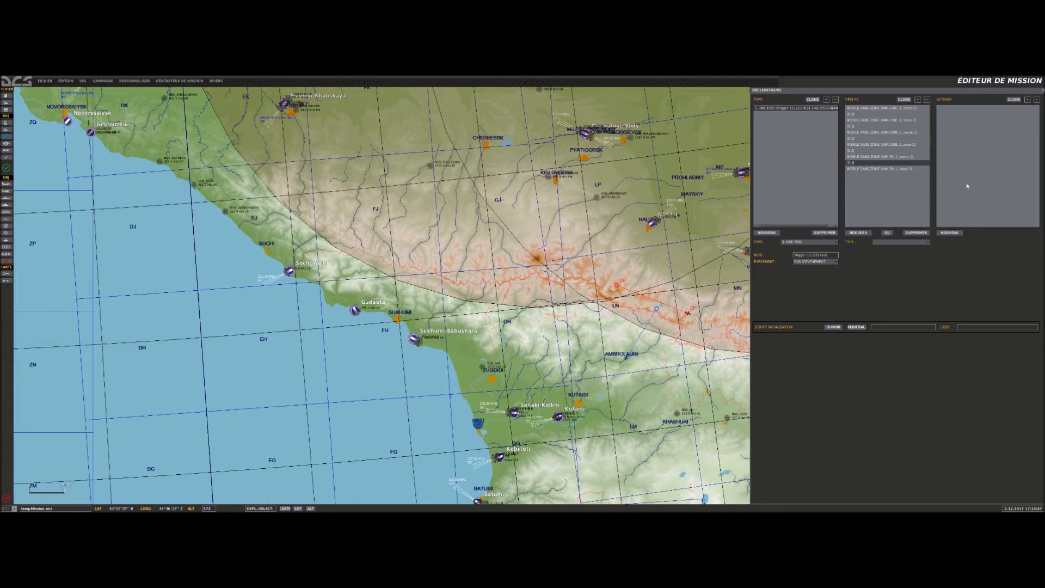
Add a MESSAGE A TOUS action to the trigger with the text "depart trigger".
{"action": "left_click", "coordinate": [950, 232]}
{"action": "left_click", "coordinate": [971, 242]}
{"action": "scroll", "coordinate": [972, 256], "scroll_direction": "down", "scroll_amount": 10}
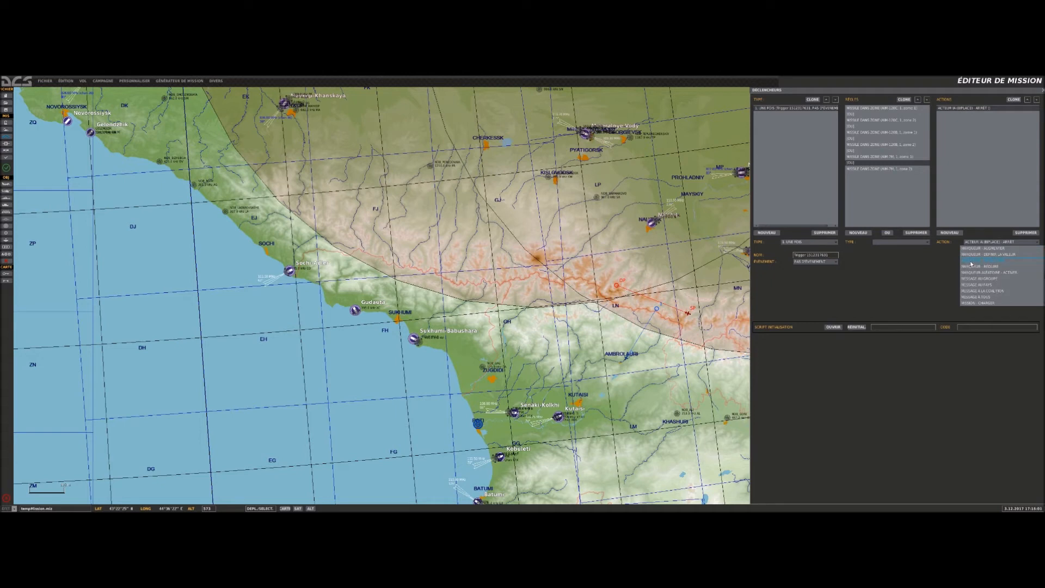
{"action": "left_click", "coordinate": [980, 298]}
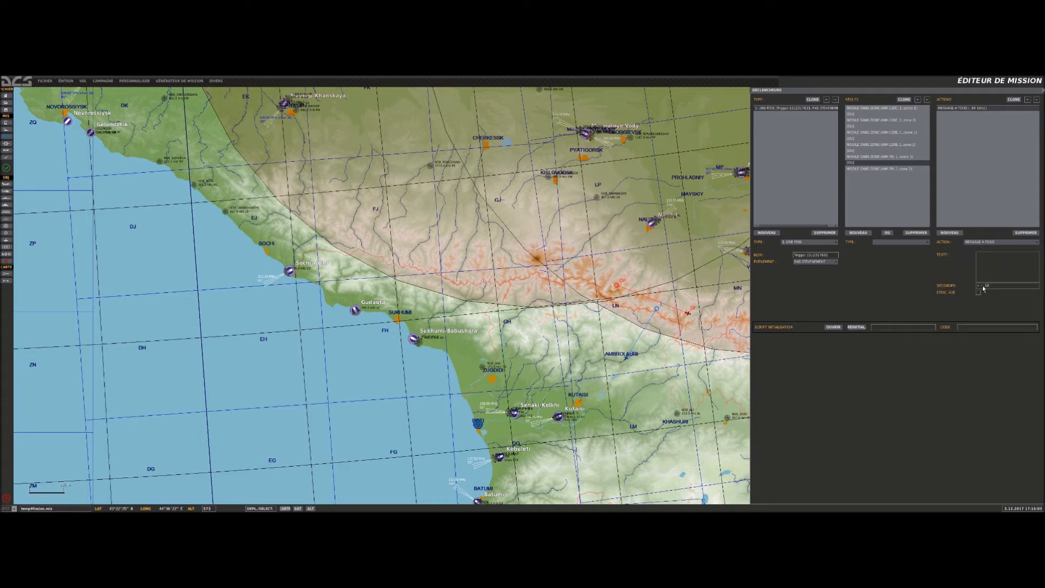
{"action": "left_click", "coordinate": [983, 286]}
{"action": "type", "text": "Ie"}
{"action": "type", "text": "part trigger"}
Add a second trigger action that executes an AI task with priority and assign it the Su-27 group's triggered rules-of-engagement action.
{"action": "left_click", "coordinate": [950, 232]}
{"action": "left_click", "coordinate": [1000, 242]}
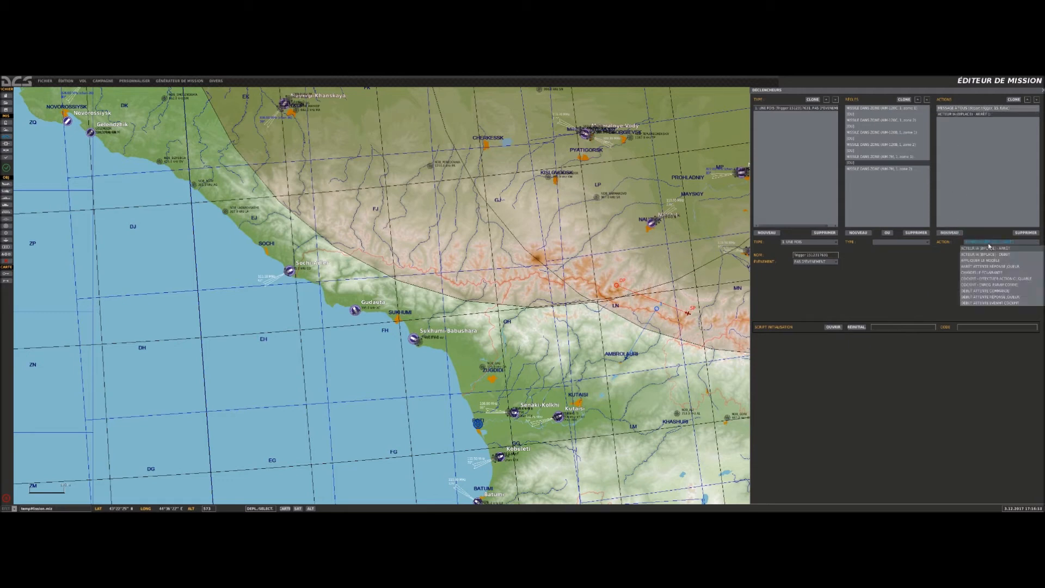
{"action": "scroll", "coordinate": [991, 281], "scroll_direction": "down", "scroll_amount": 10}
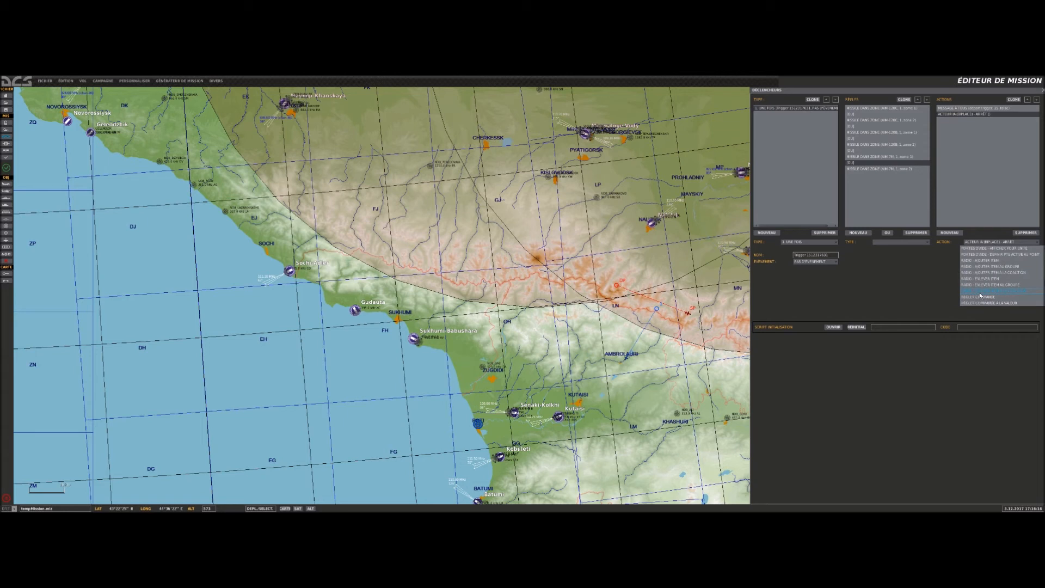
{"action": "scroll", "coordinate": [985, 294], "scroll_direction": "down", "scroll_amount": 5}
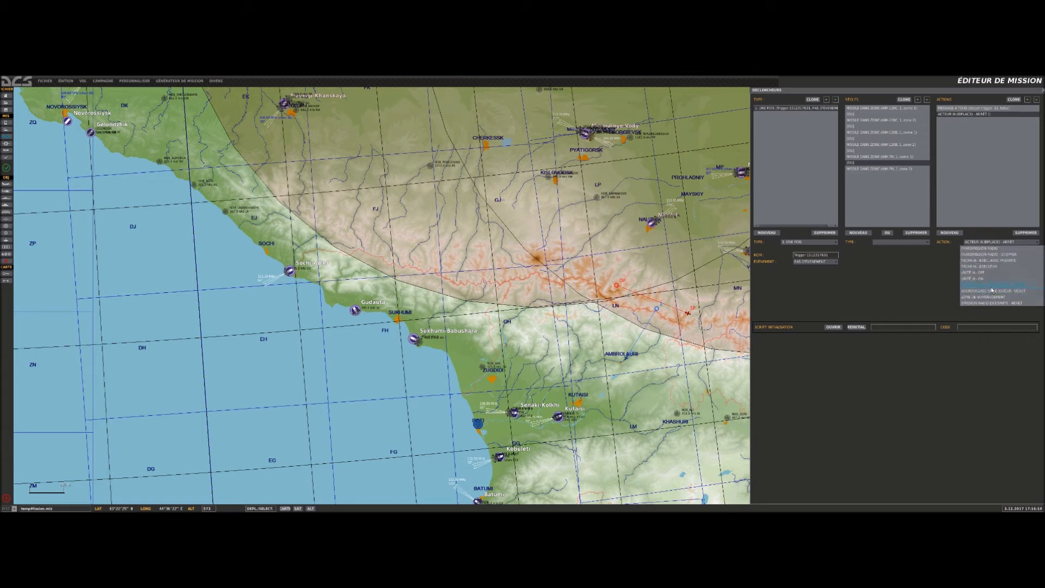
{"action": "scroll", "coordinate": [992, 290], "scroll_direction": "up", "scroll_amount": 6}
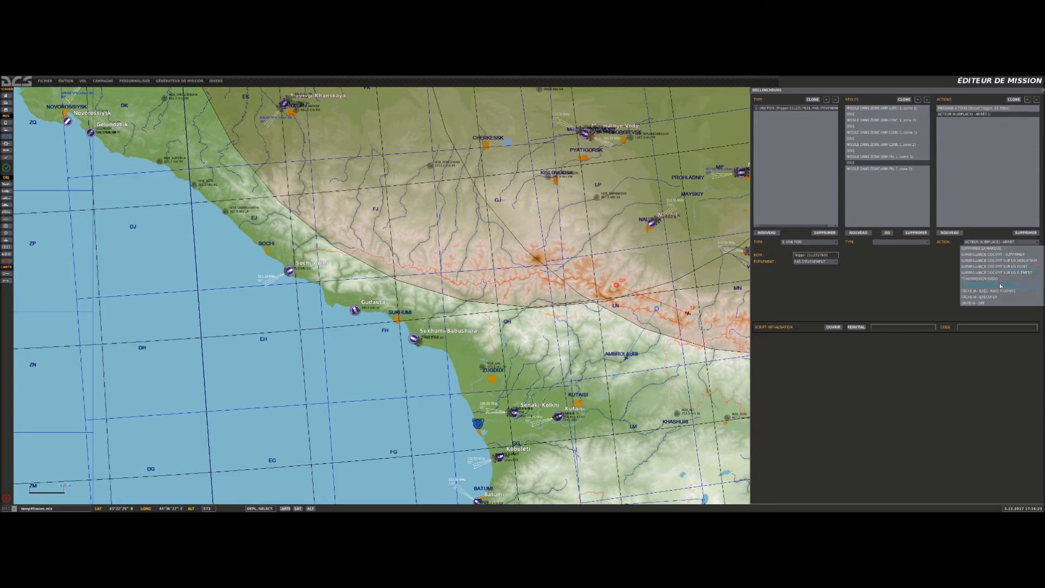
{"action": "scroll", "coordinate": [1007, 291], "scroll_direction": "down", "scroll_amount": 6}
{"action": "scroll", "coordinate": [996, 280], "scroll_direction": "up", "scroll_amount": 10}
{"action": "scroll", "coordinate": [997, 283], "scroll_direction": "up", "scroll_amount": 10}
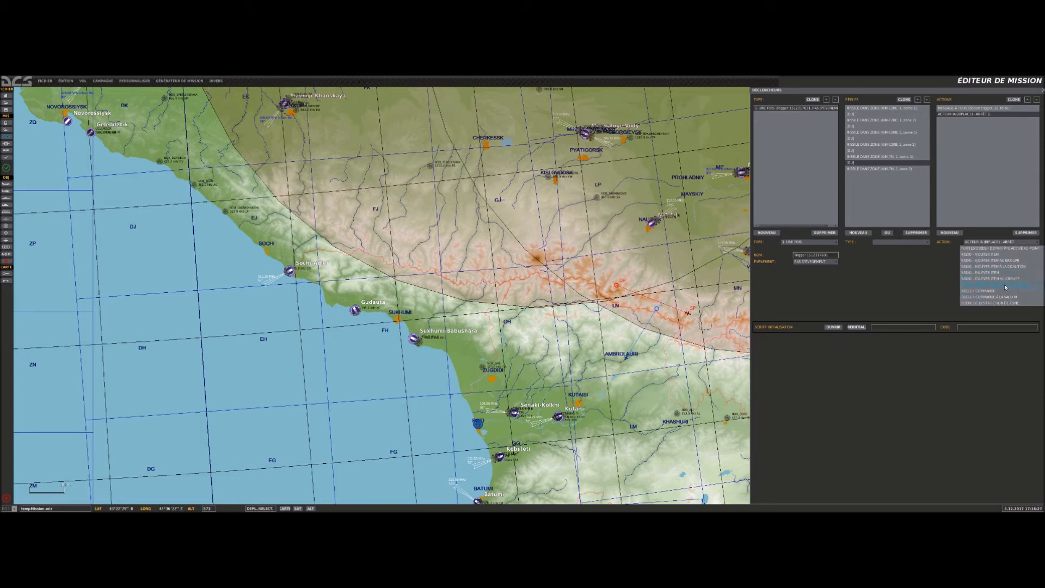
{"action": "scroll", "coordinate": [1000, 291], "scroll_direction": "up", "scroll_amount": 3}
{"action": "scroll", "coordinate": [1003, 281], "scroll_direction": "up", "scroll_amount": 5}
{"action": "scroll", "coordinate": [1004, 284], "scroll_direction": "down", "scroll_amount": 10}
{"action": "scroll", "coordinate": [1004, 284], "scroll_direction": "down", "scroll_amount": 12}
{"action": "scroll", "coordinate": [1003, 284], "scroll_direction": "up", "scroll_amount": 3}
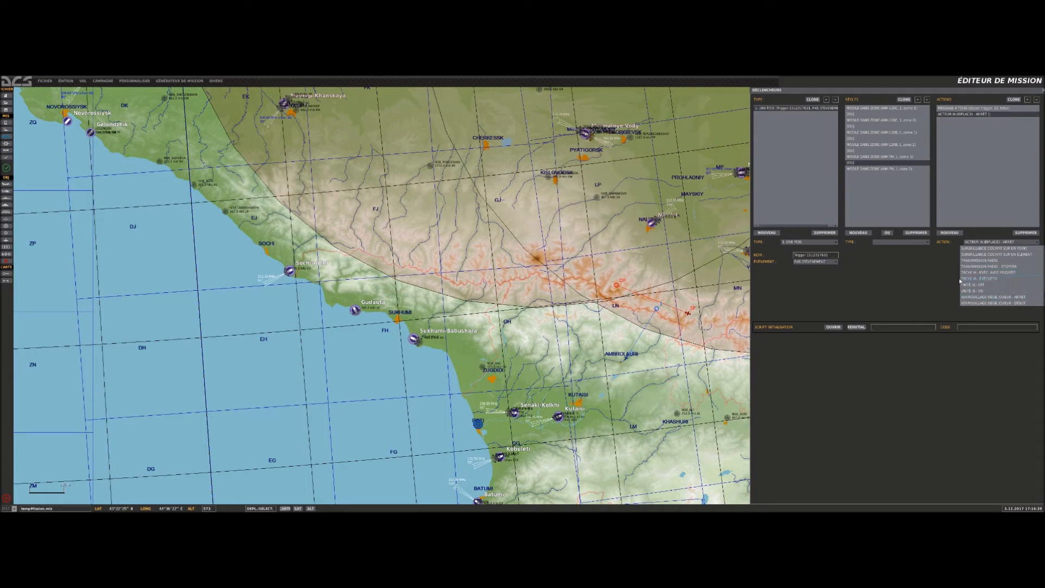
{"action": "left_click", "coordinate": [1000, 272]}
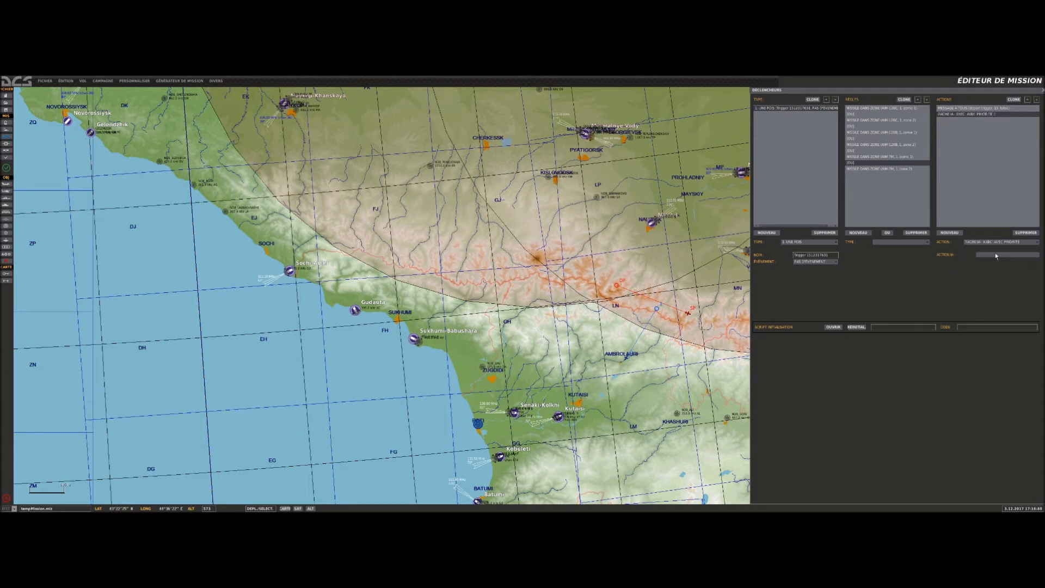
{"action": "left_click", "coordinate": [1038, 256]}
{"action": "left_click", "coordinate": [987, 262]}
Review the trigger's conditions and both actions, and check the aircraft groups on the map.
{"action": "left_click", "coordinate": [761, 109]}
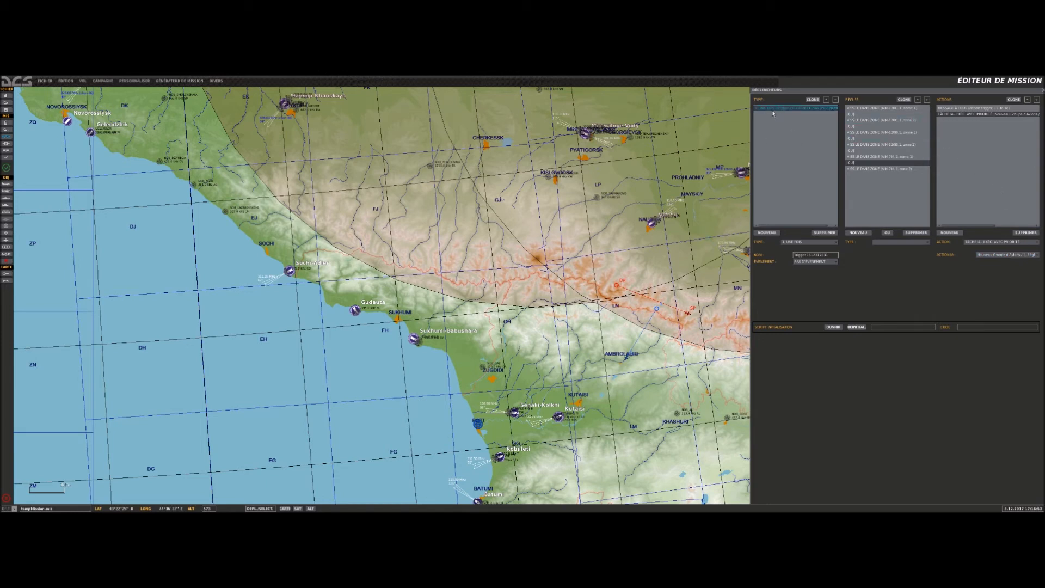
{"action": "left_click", "coordinate": [857, 109]}
{"action": "left_click", "coordinate": [973, 109]}
{"action": "left_click", "coordinate": [960, 114]}
{"action": "left_click", "coordinate": [632, 264]}
{"action": "left_click", "coordinate": [689, 314]}
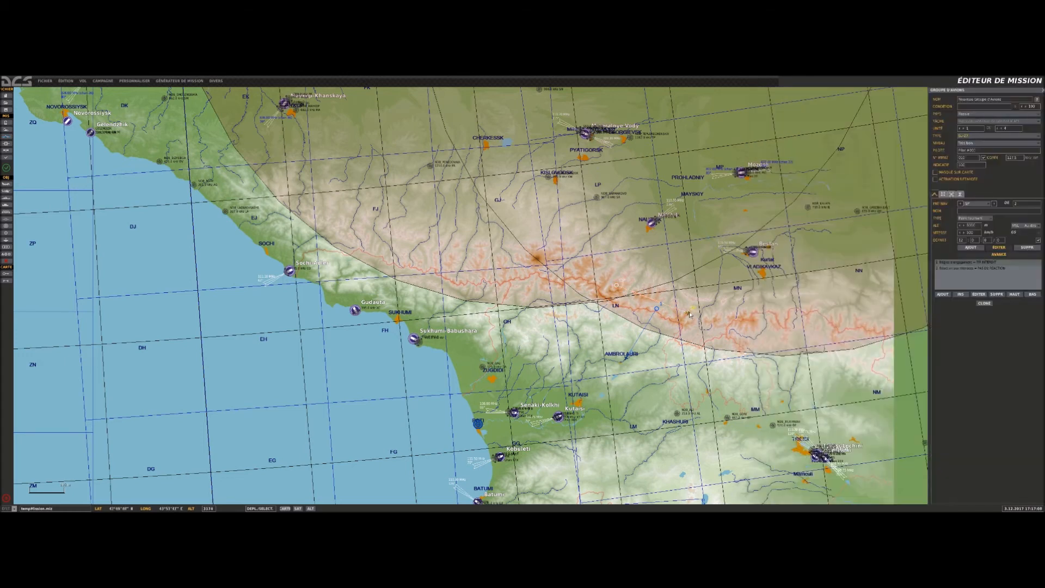
{"action": "left_click", "coordinate": [617, 286]}
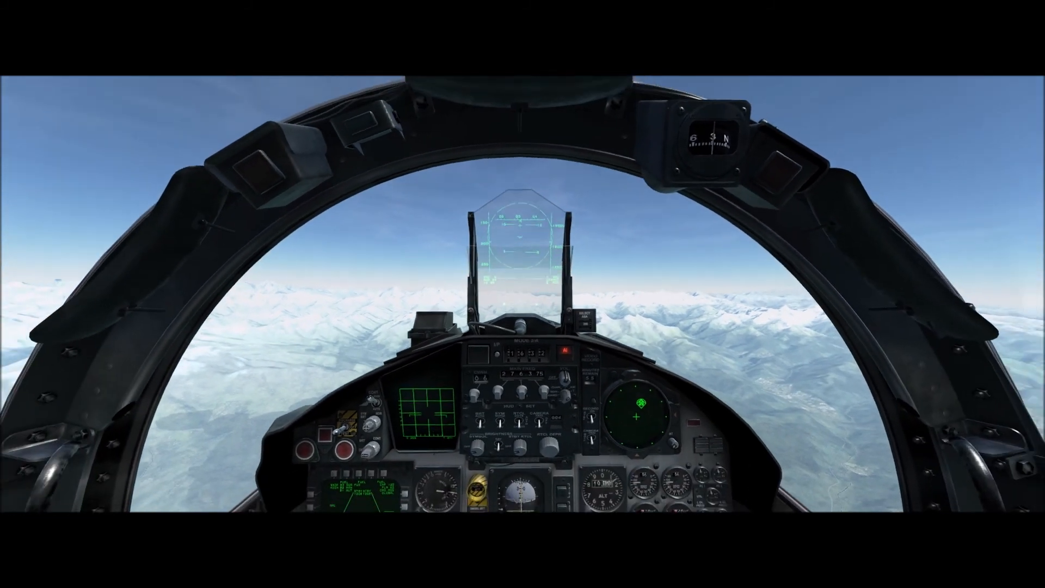
Test the mission from the F-15C cockpit, following the aircraft on the map and checking the cockpit view for the trigger message.
{"action": "key", "text": "p"}
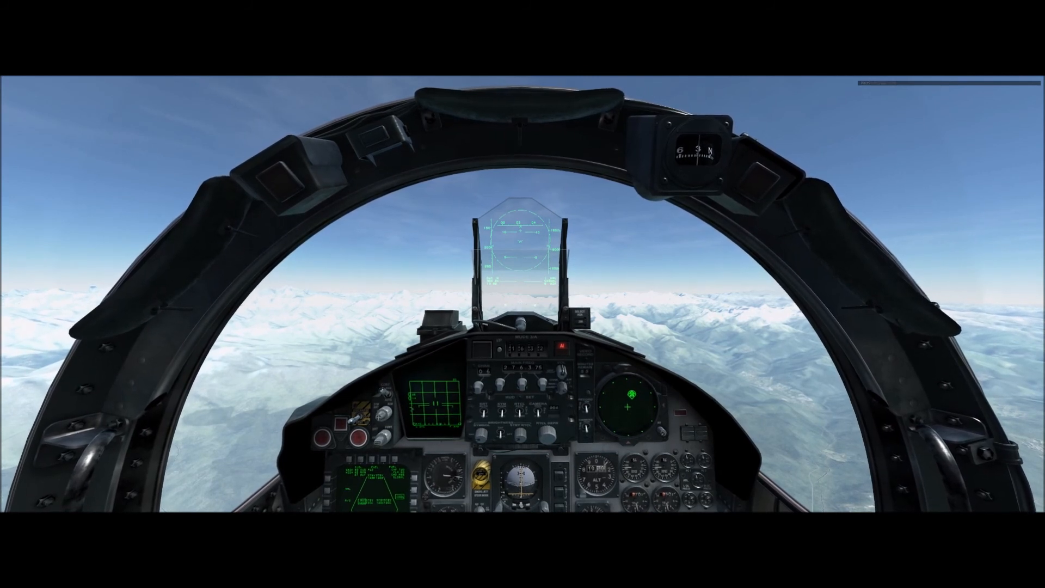
{"action": "key", "text": "F10"}
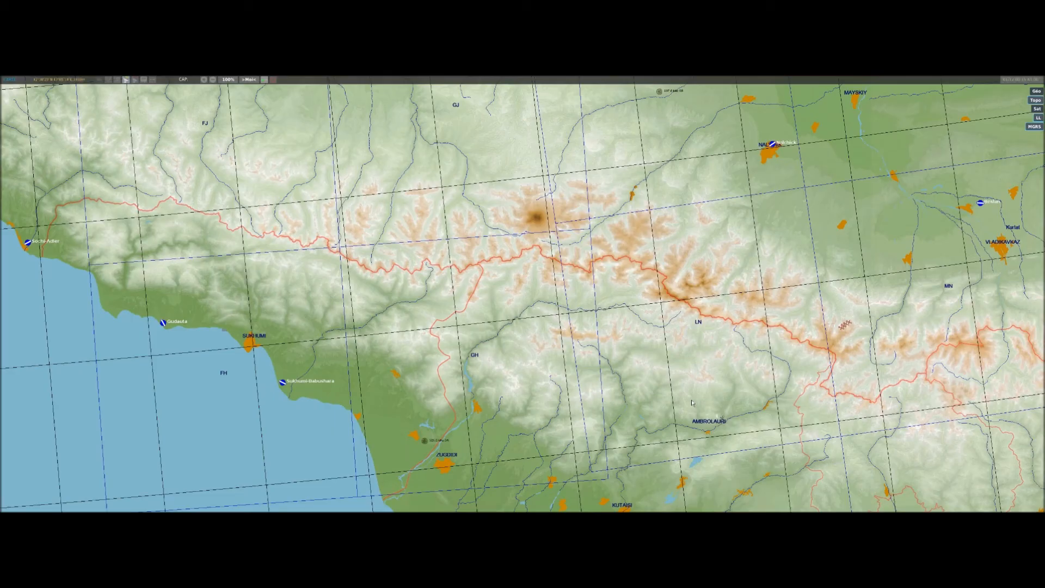
{"action": "right_click_drag", "start_coordinate": [796, 329], "coordinate": [760, 275]}
{"action": "scroll", "coordinate": [759, 275], "scroll_direction": "up", "scroll_amount": 2}
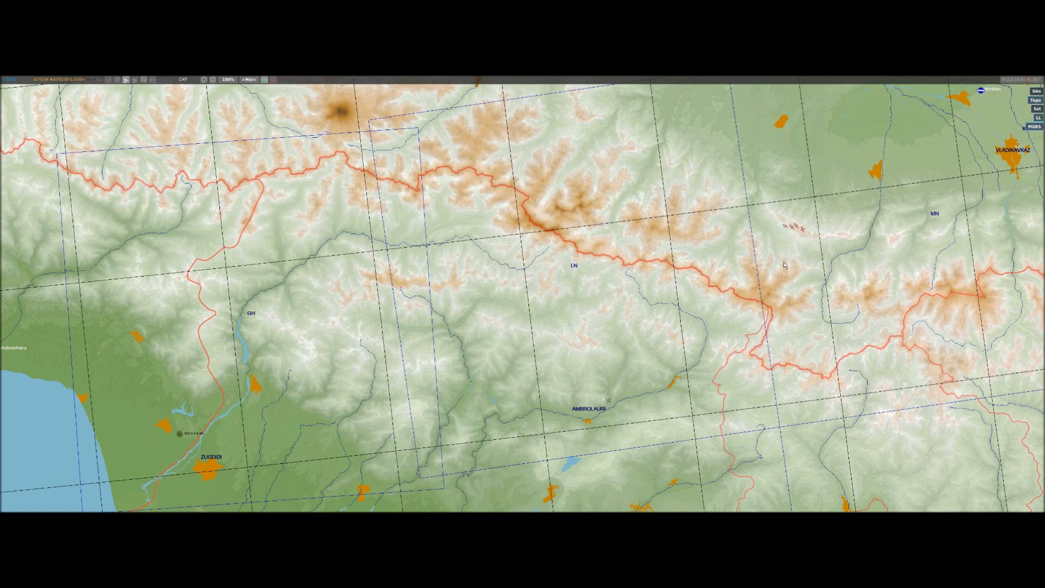
{"action": "key", "text": "F1"}
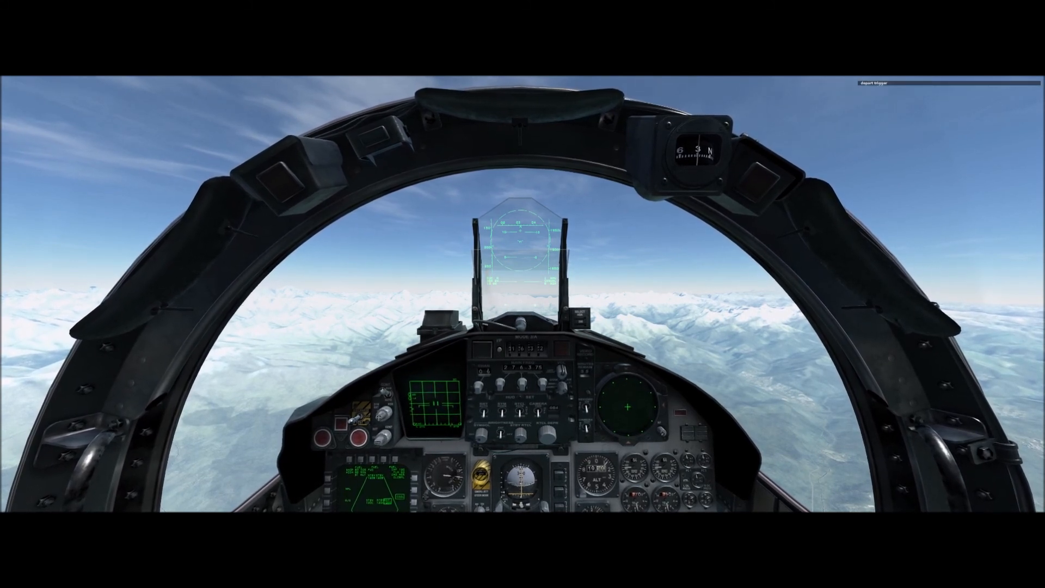
{"action": "key", "text": "F10"}
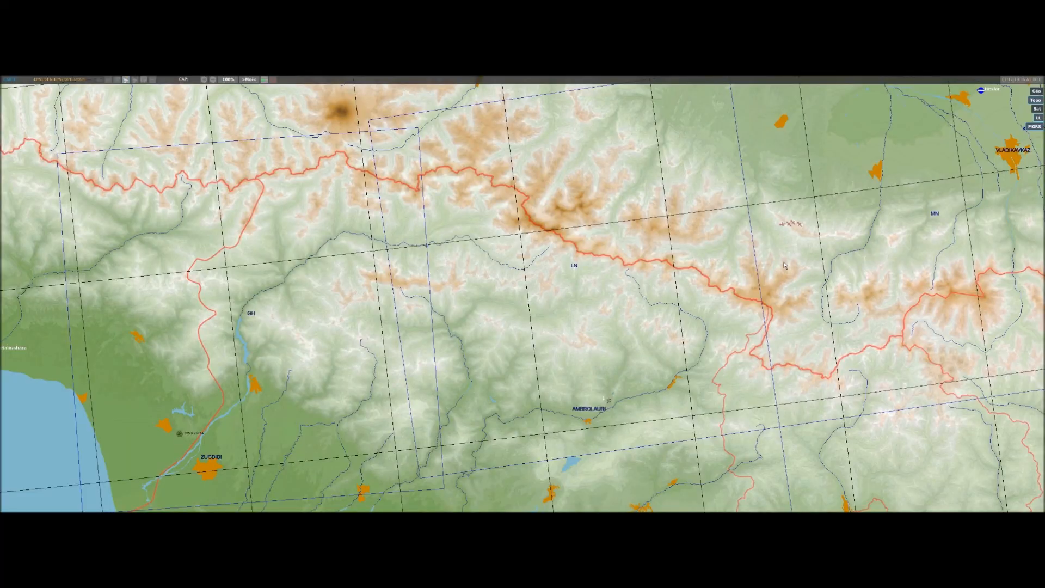